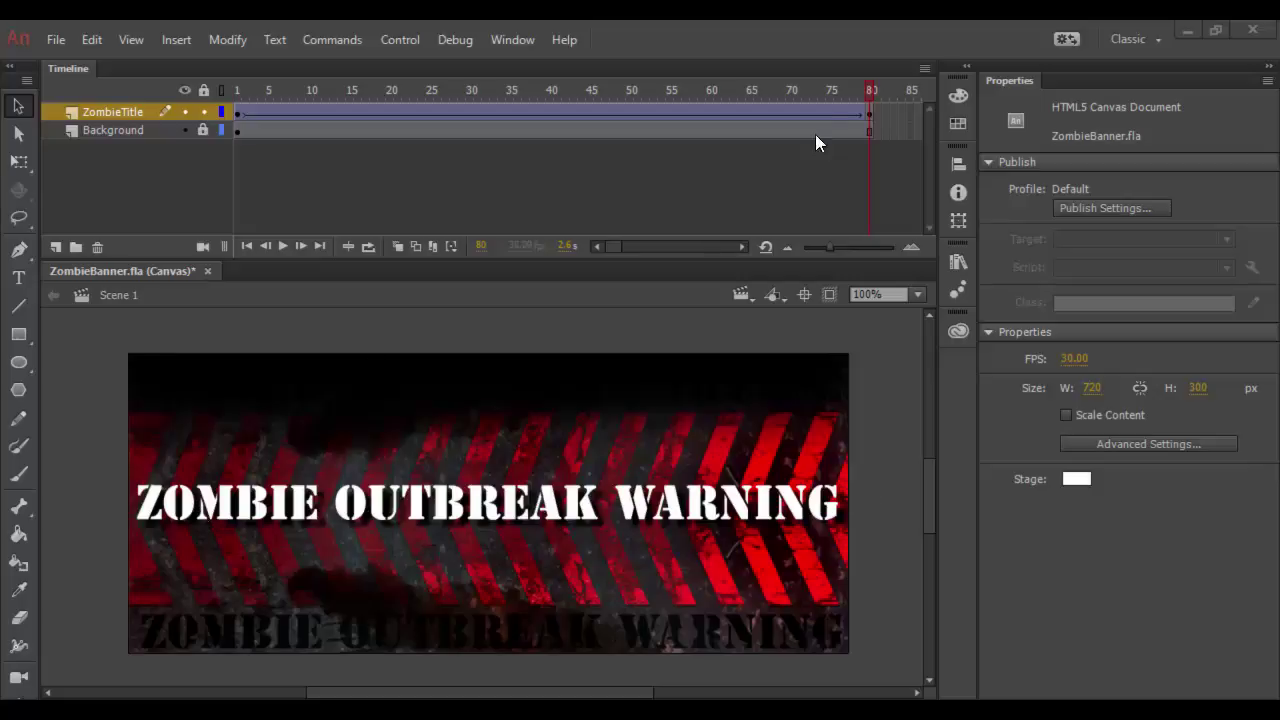
# Drag the radiation graphic from CC Libraries onto the stage and select all its layers for import
pyautogui.moveTo(856, 91); pyautogui.dragTo(875, 138)
pyautogui.click(962, 332)
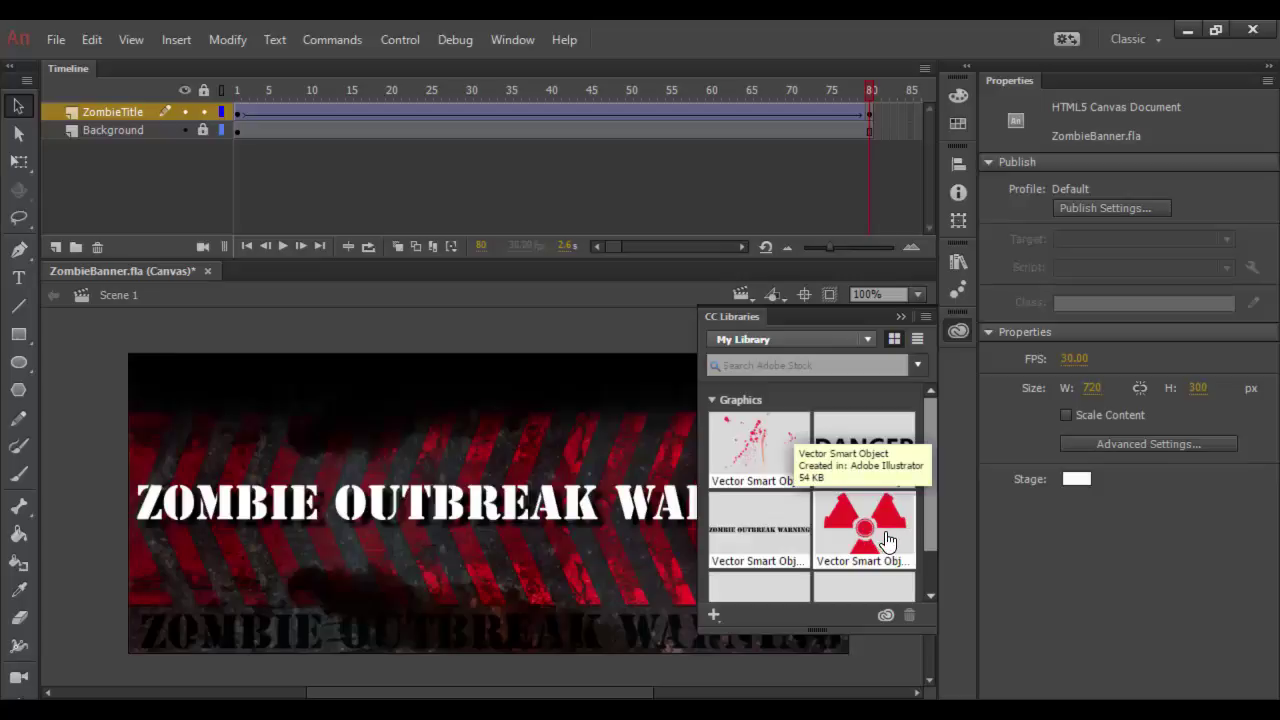
pyautogui.moveTo(886, 540); pyautogui.dragTo(234, 386)
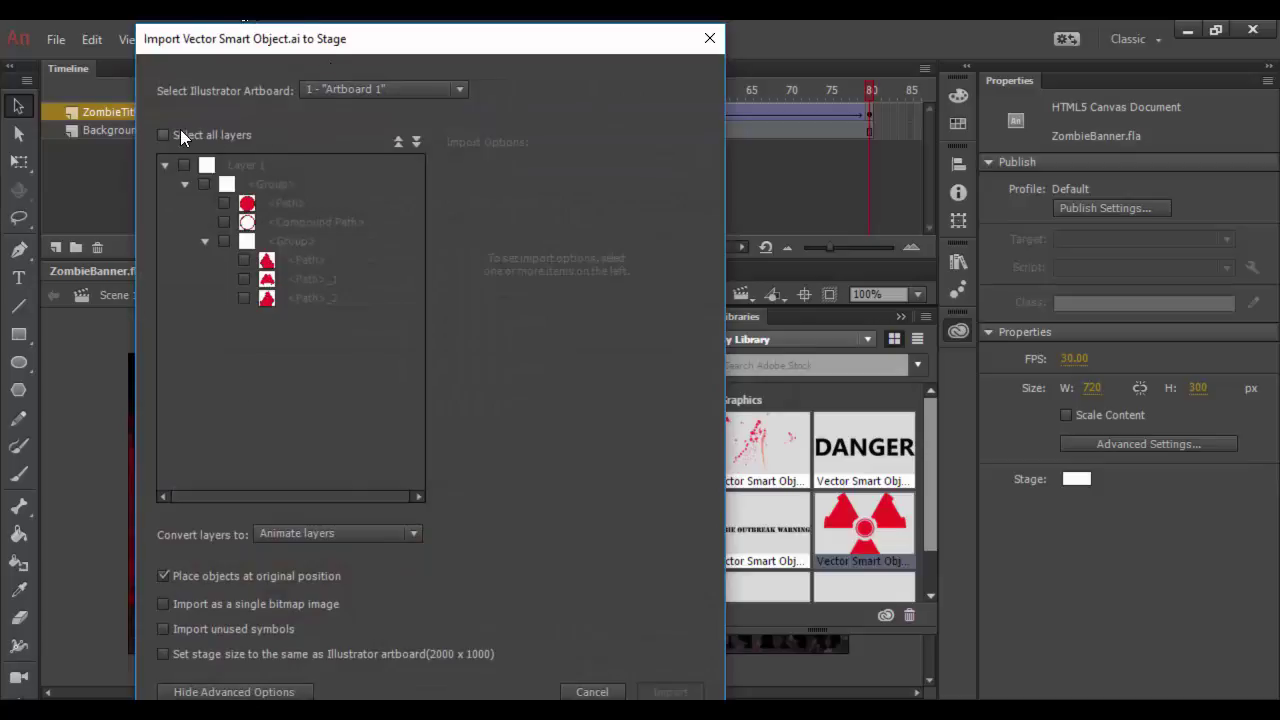
pyautogui.click(162, 135)
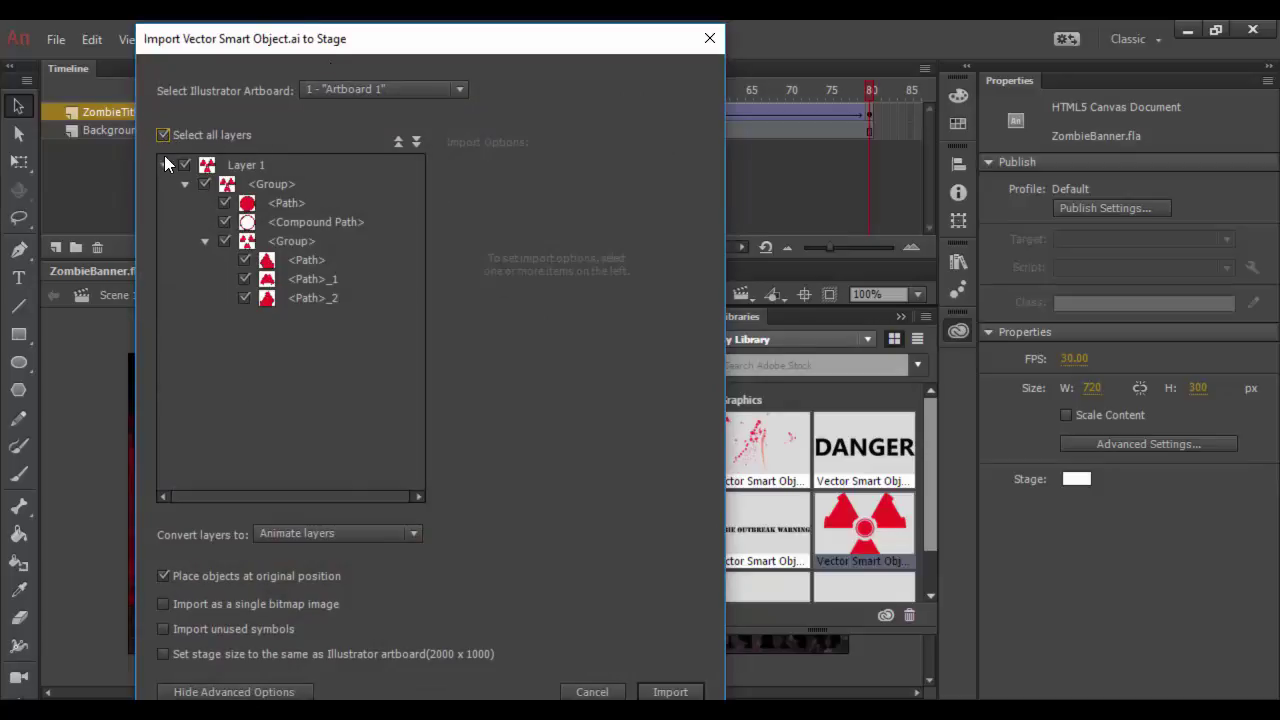
pyautogui.click(164, 165)
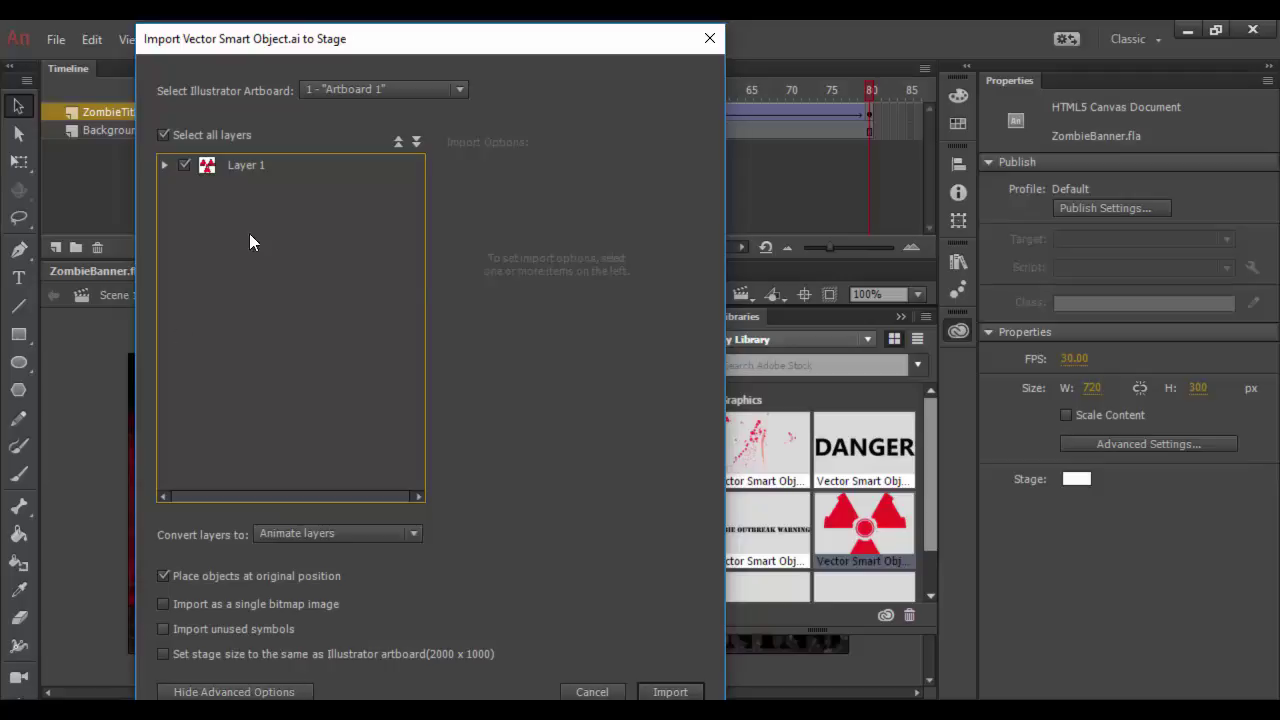
# Import the radiation symbol and move it onto the banner
pyautogui.click(690, 692)
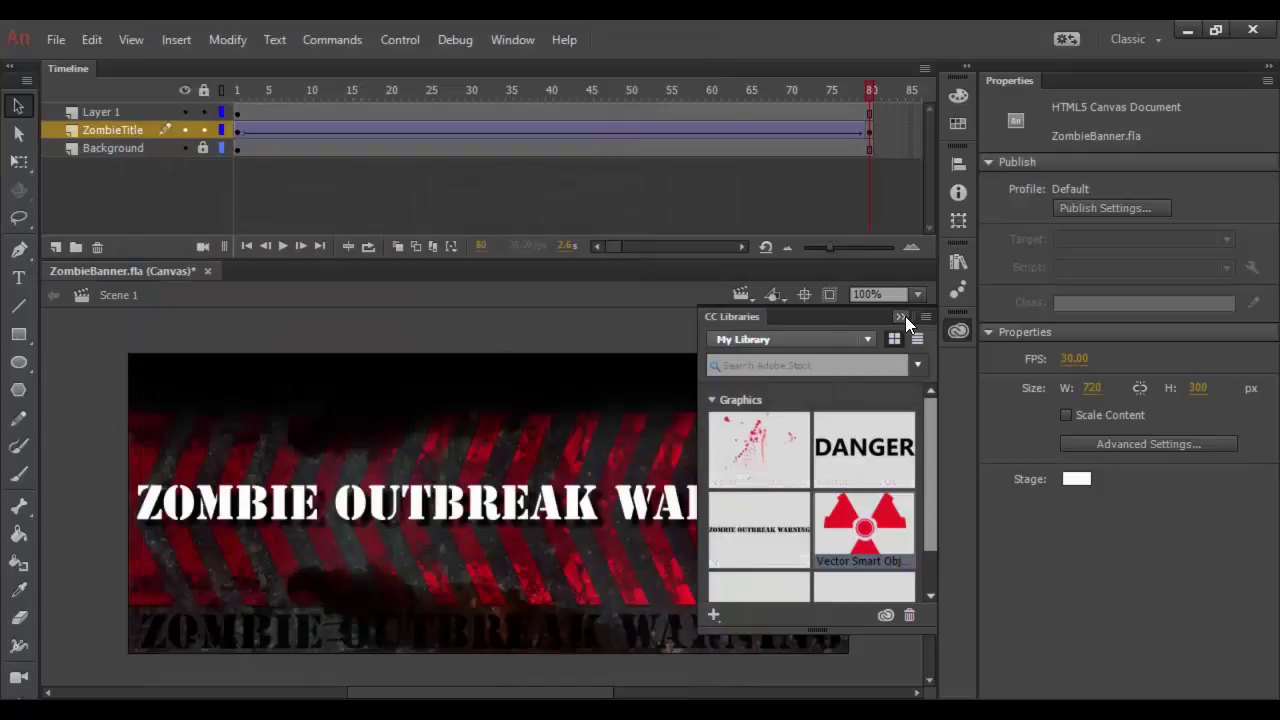
pyautogui.click(901, 316)
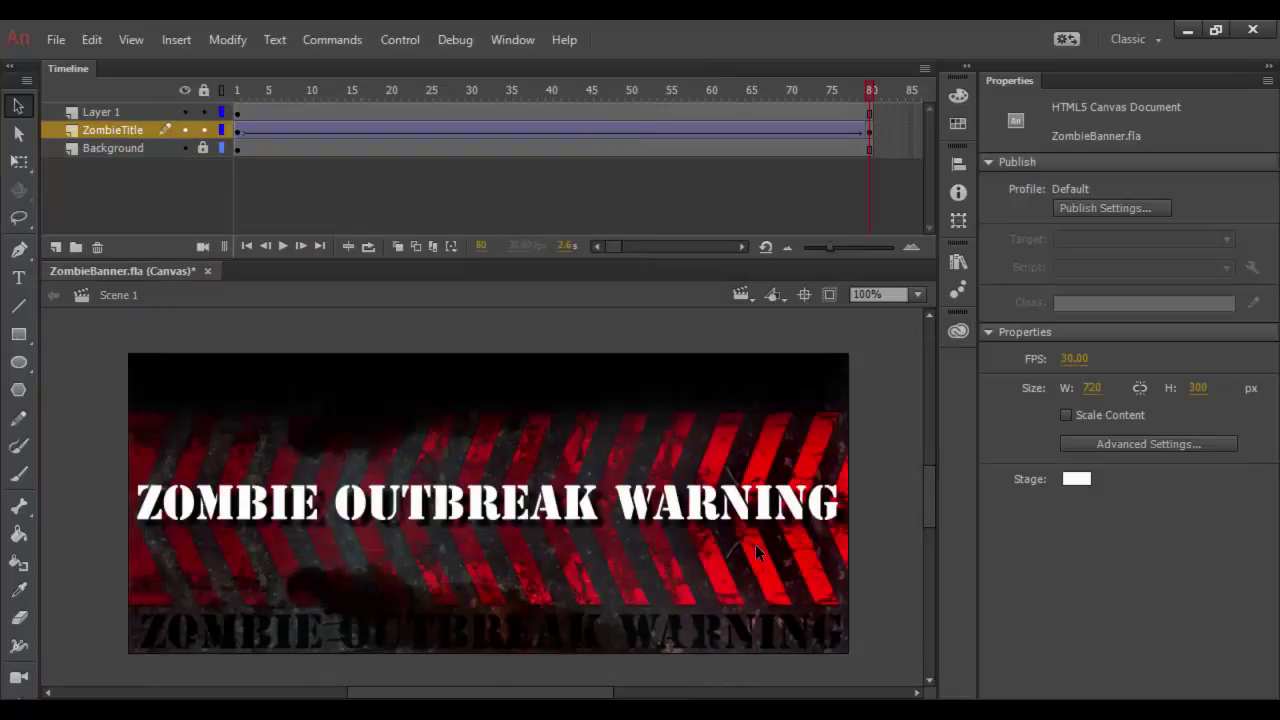
pyautogui.hotkey('ctrl', '-')
pyautogui.hotkey('ctrl', '-')
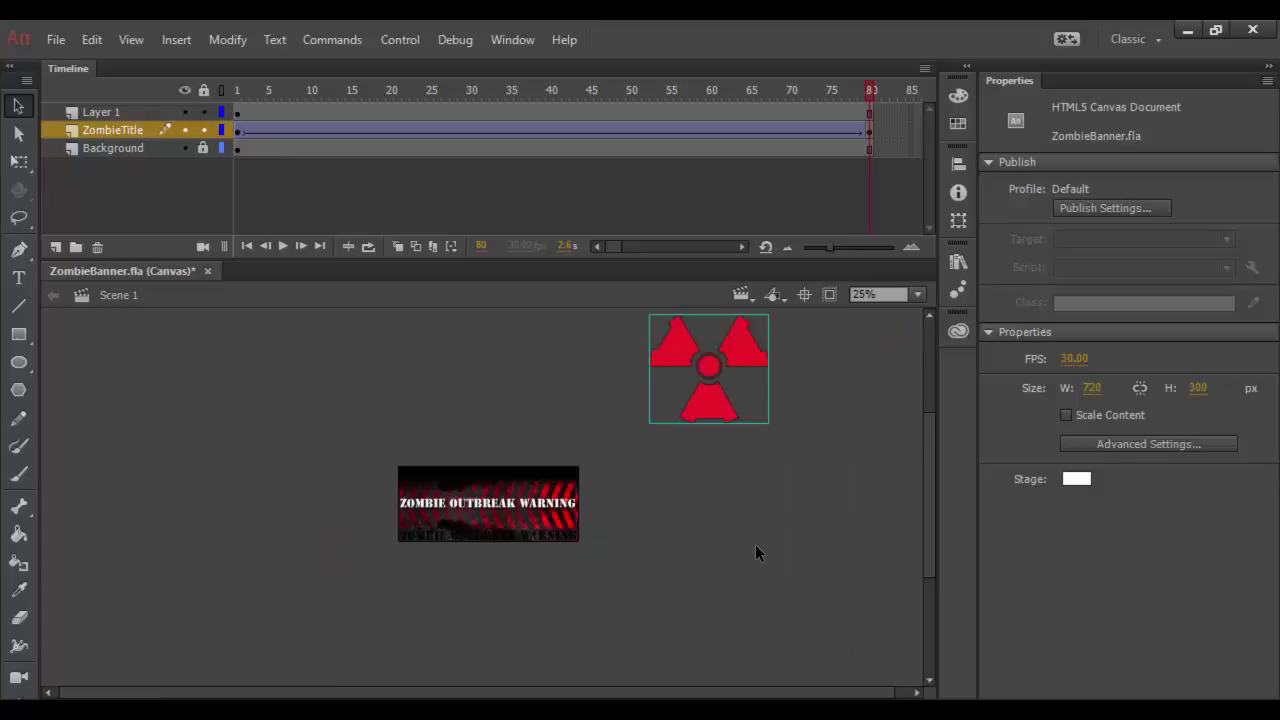
pyautogui.moveTo(710, 392); pyautogui.dragTo(451, 530)
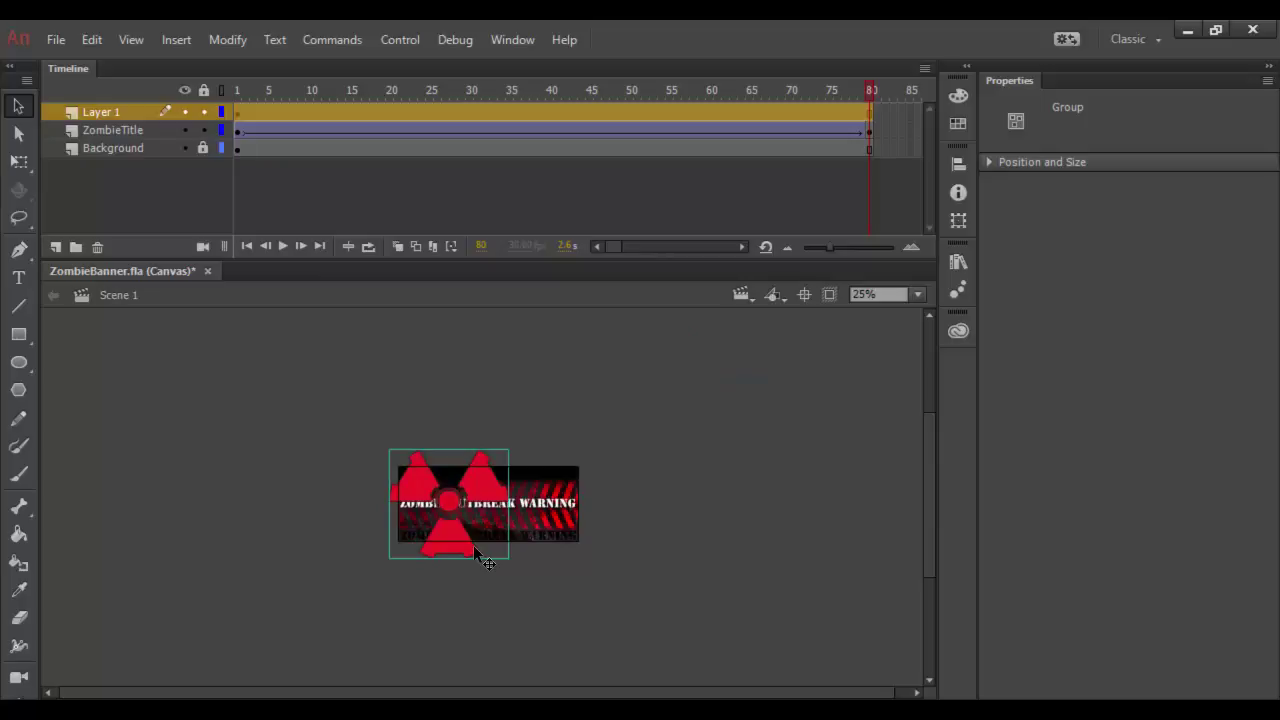
pyautogui.hotkey('ctrl', '=')
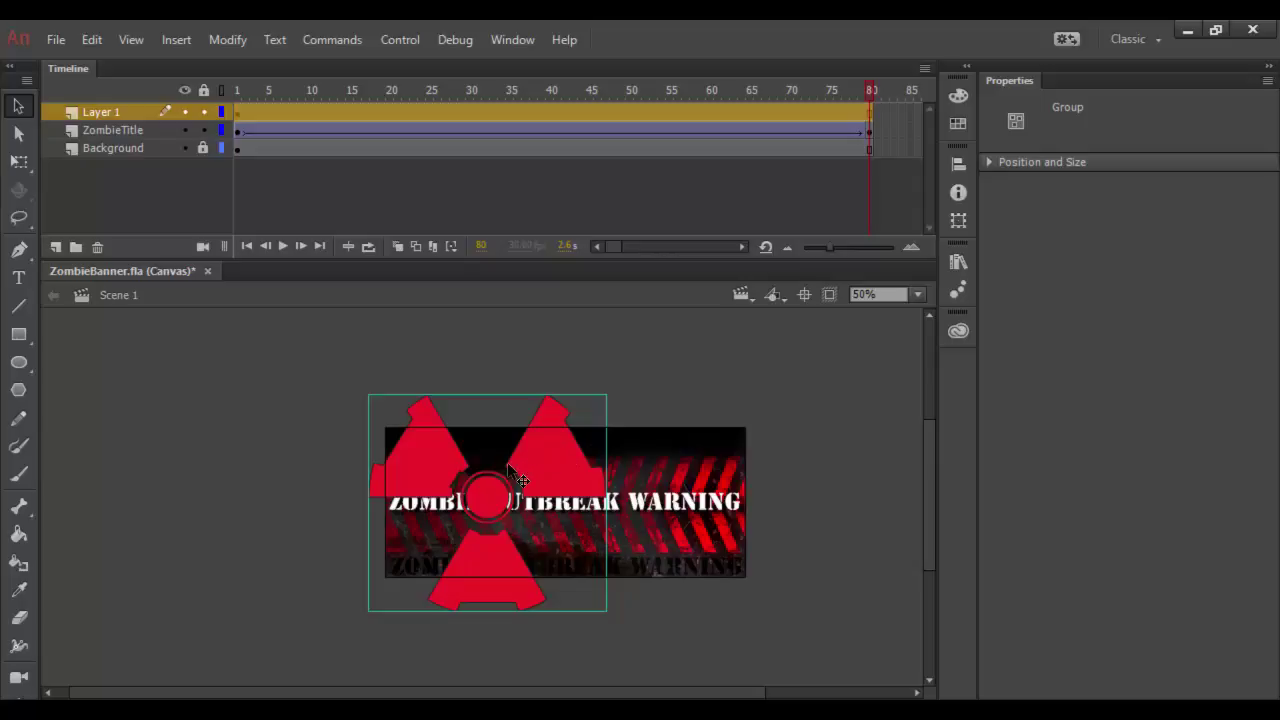
# Scale the symbol down with Free Transform and position it over the word ZOMBIE
pyautogui.click(18, 163)
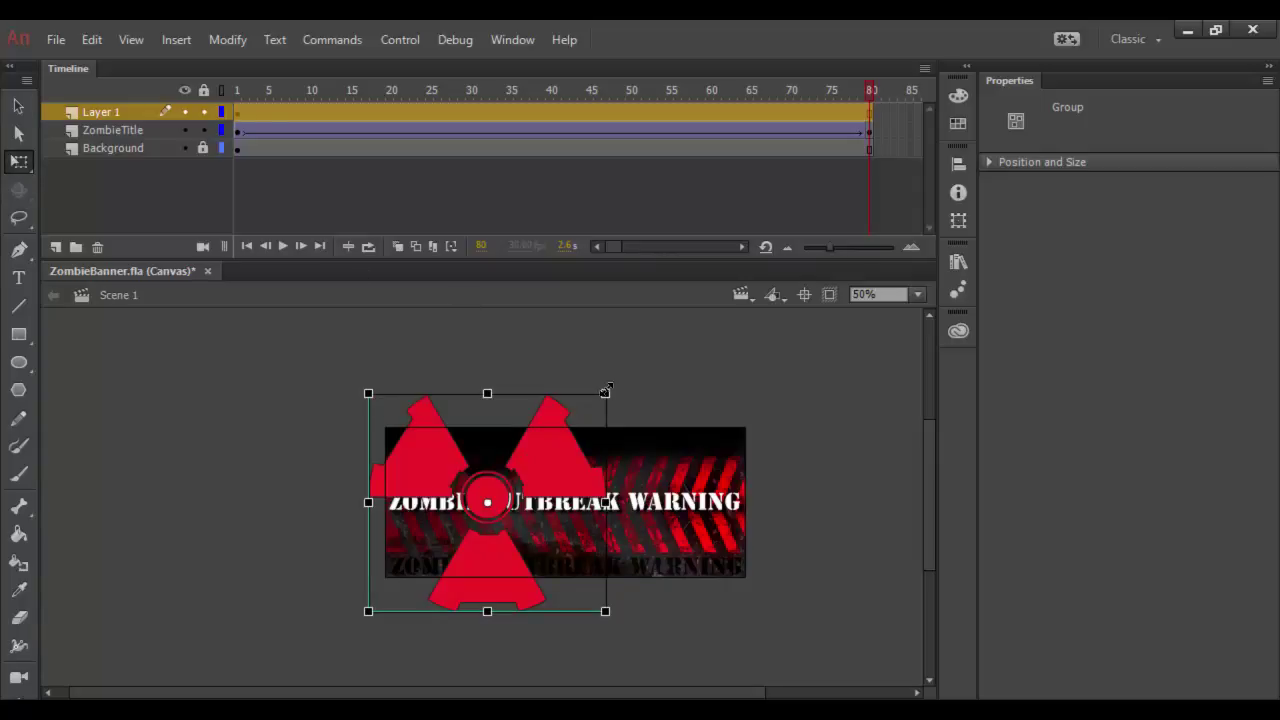
pyautogui.moveTo(605, 391); pyautogui.dragTo(533, 457)
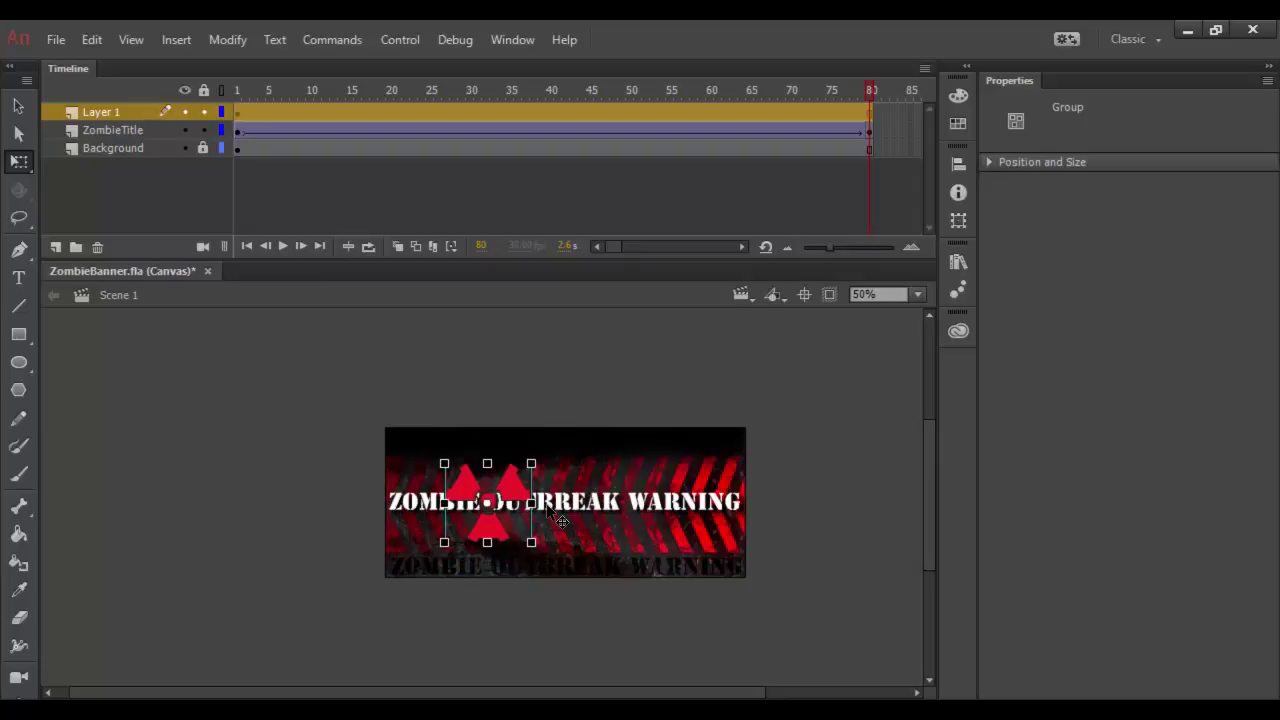
pyautogui.hotkey('ctrl', '1')
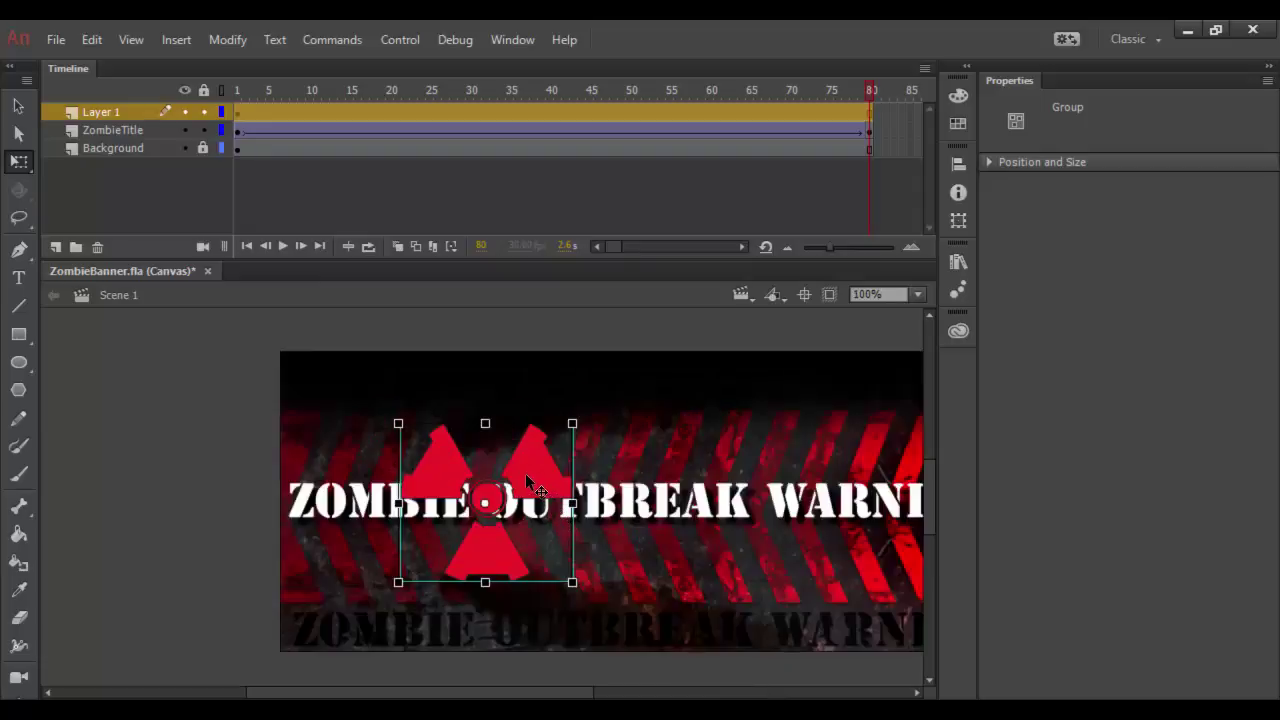
pyautogui.moveTo(526, 476); pyautogui.dragTo(419, 415)
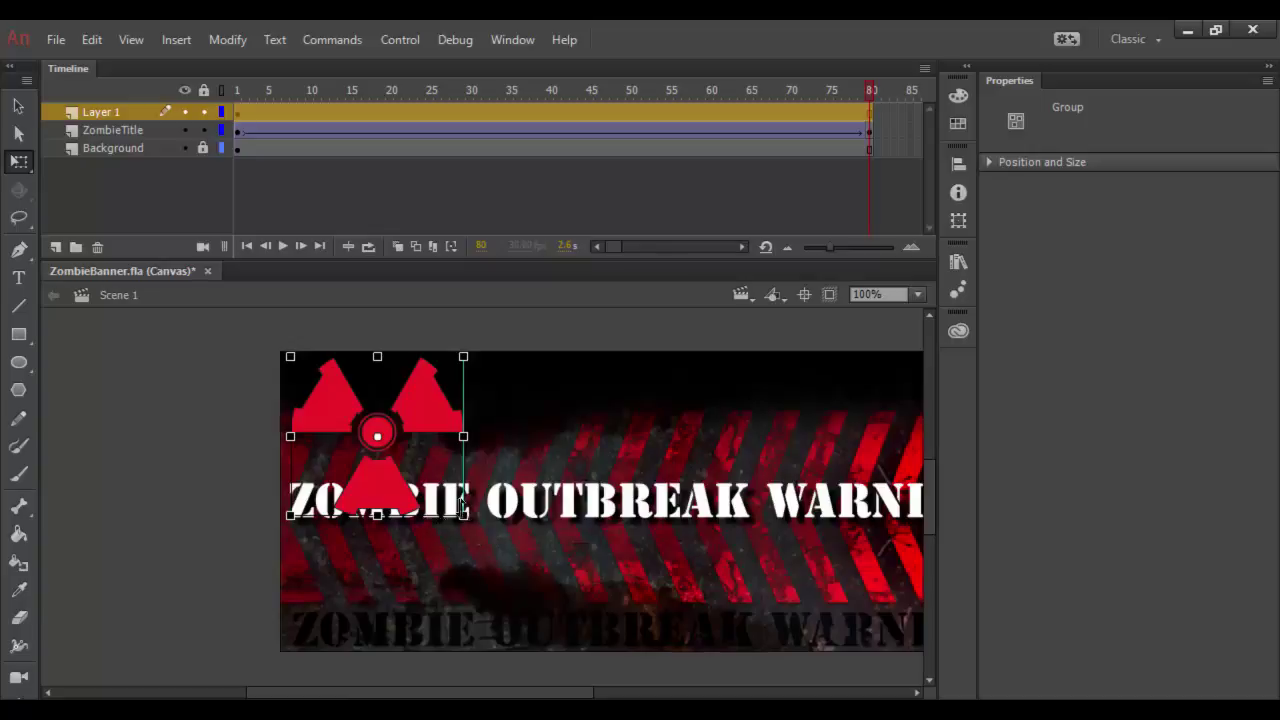
pyautogui.moveTo(464, 515); pyautogui.dragTo(357, 454)
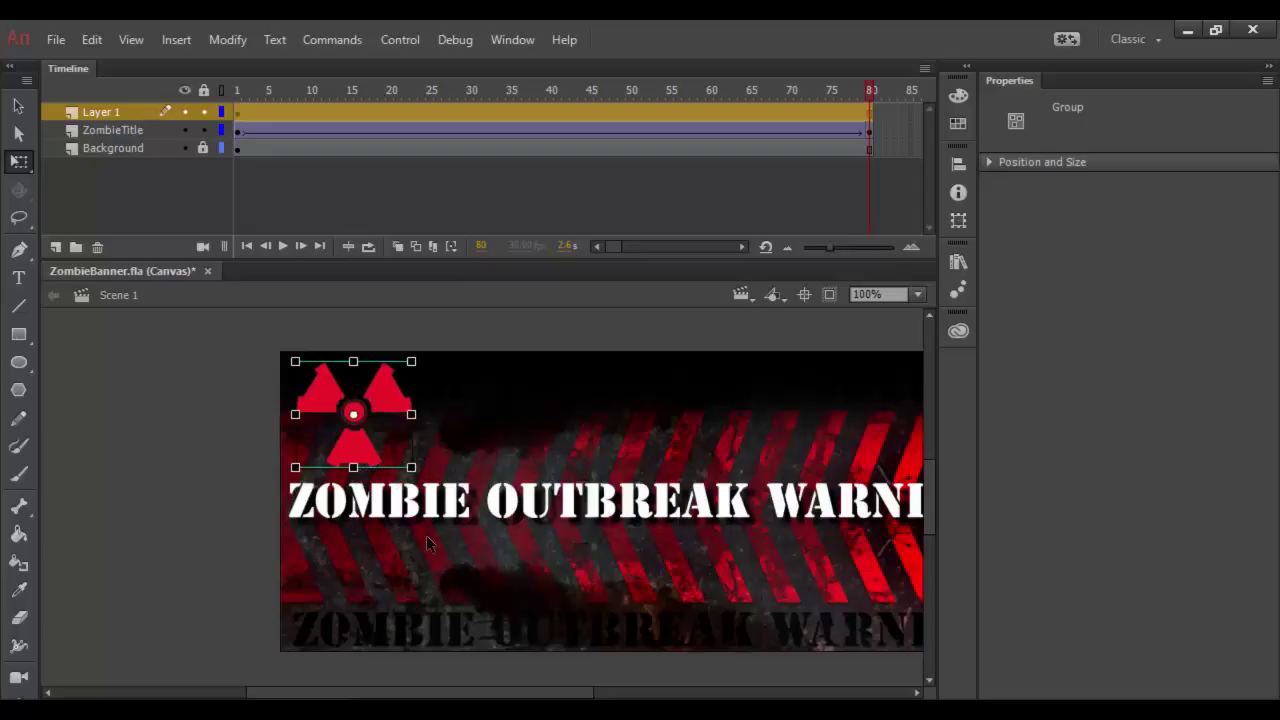
pyautogui.hotkey('ctrl', 'z')
pyautogui.hotkey('ctrl', 'z')
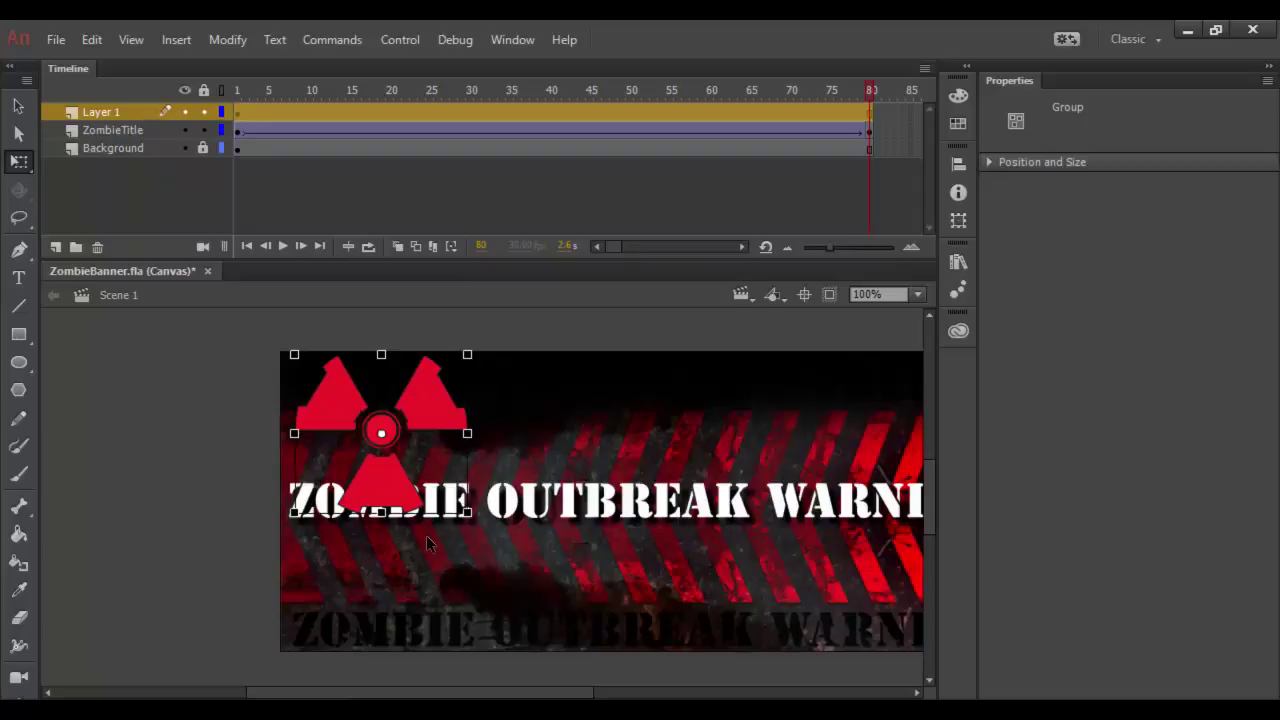
pyautogui.moveTo(388, 466); pyautogui.dragTo(384, 545)
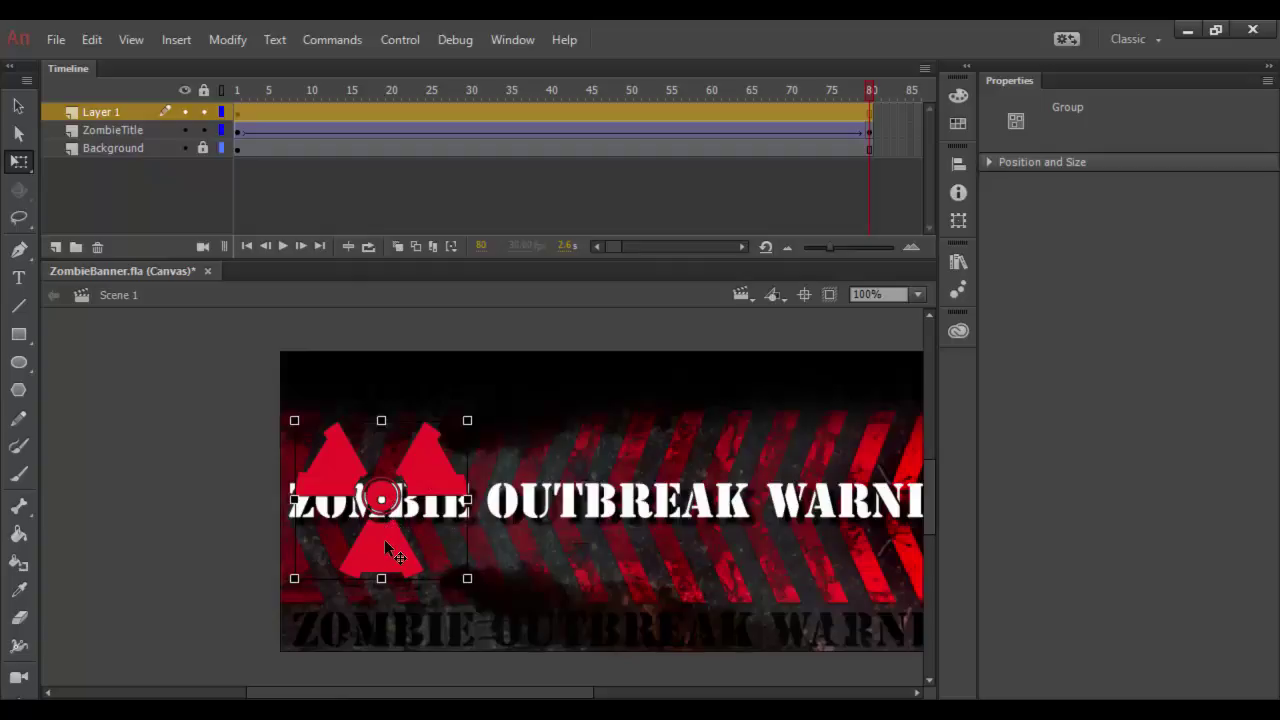
pyautogui.moveTo(384, 540); pyautogui.dragTo(375, 544)
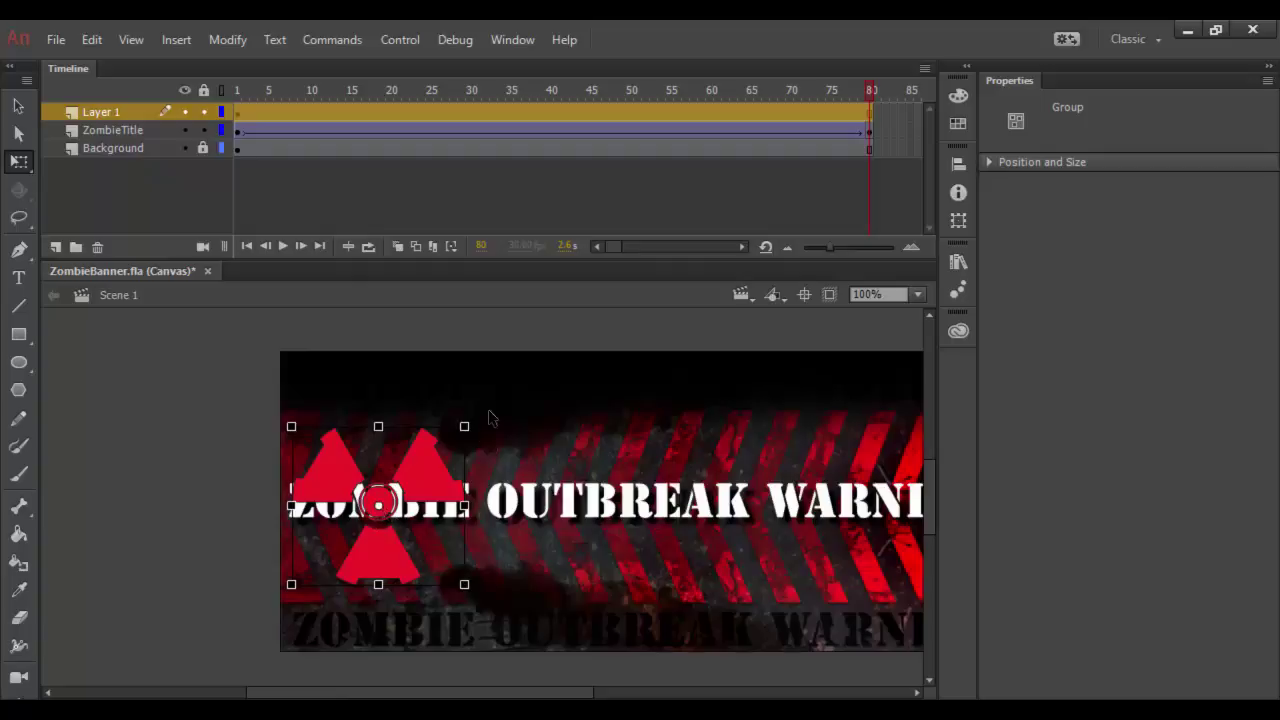
pyautogui.moveTo(466, 586); pyautogui.dragTo(348, 605)
pyautogui.hotkey('ctrl', 'z')
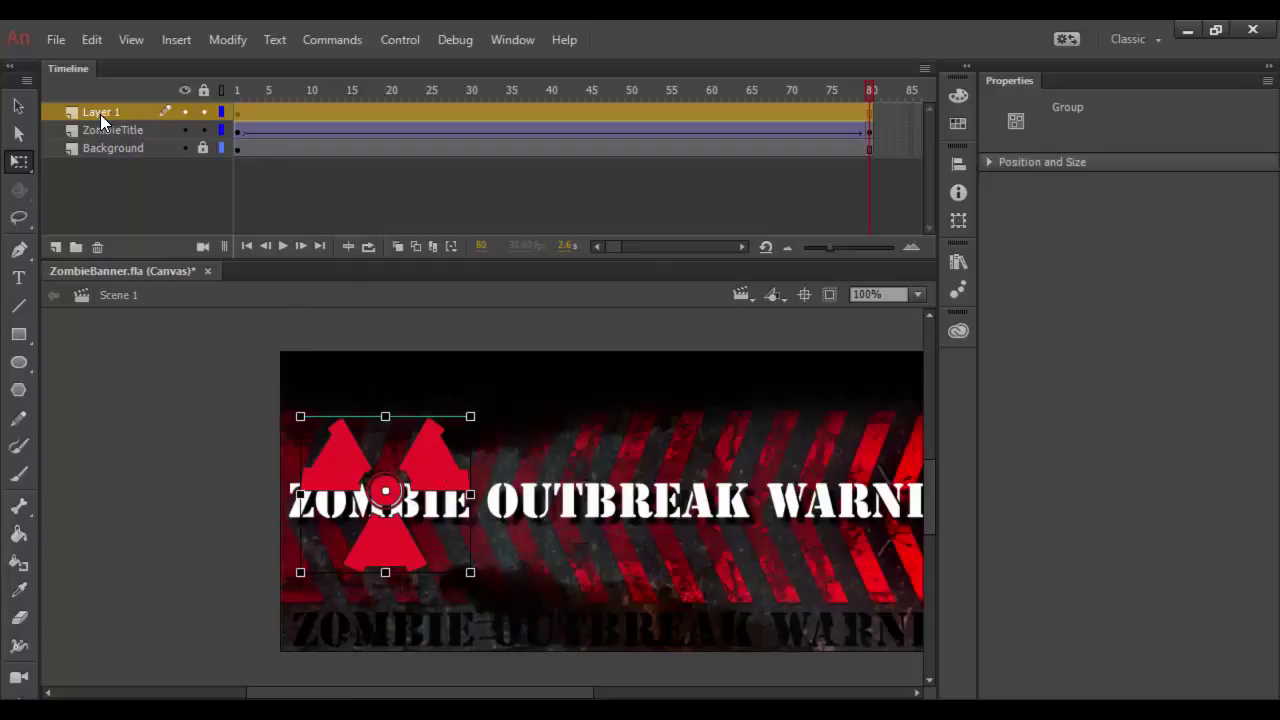
# Rename Layer 1 to WarningGraphic
pyautogui.click(186, 112)
pyautogui.click(186, 112)
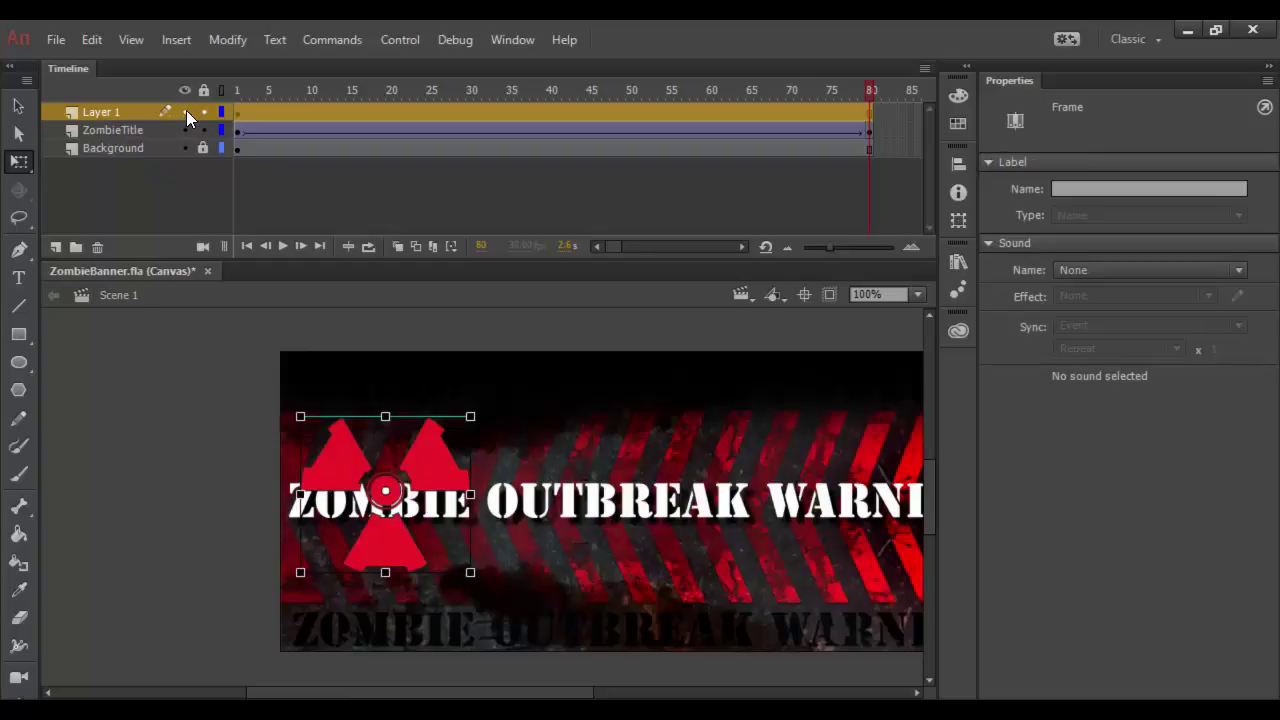
pyautogui.doubleClick(111, 111)
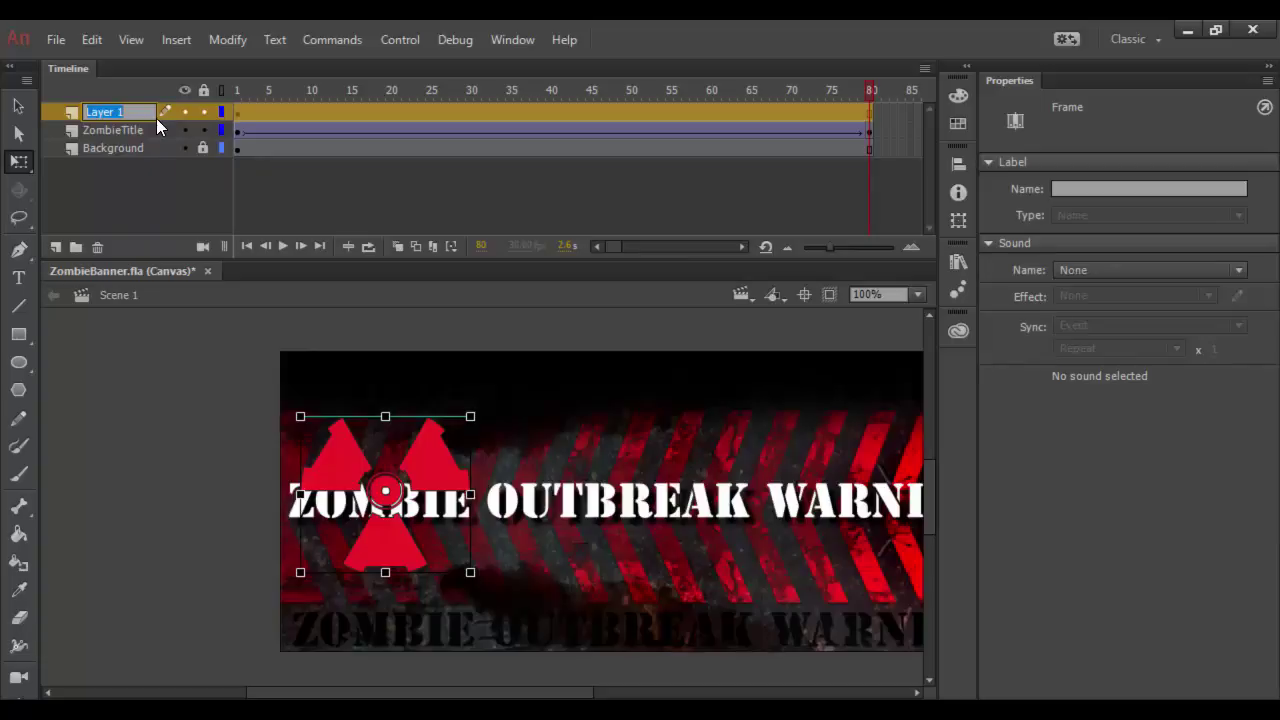
pyautogui.write('Wa')
pyautogui.write('rningGraphic')
pyautogui.press('Return')
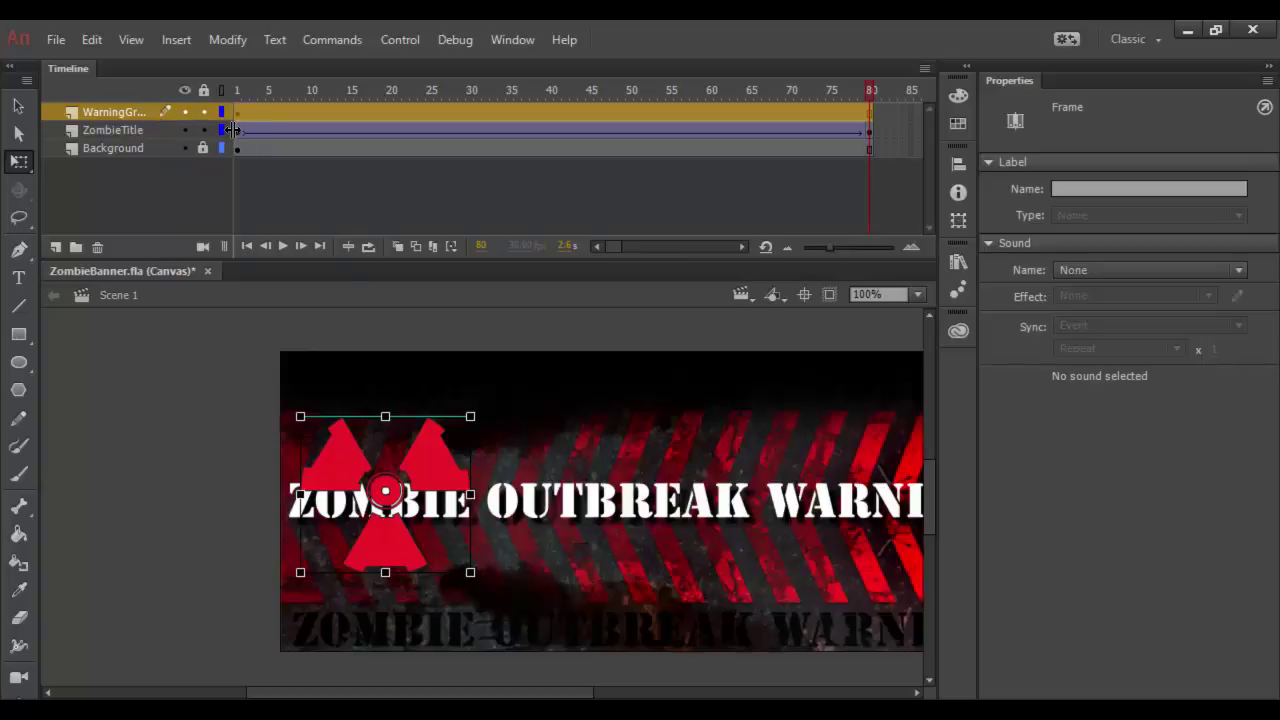
# Move WarningGraphic below the ZombieTitle layer and hide ZombieTitle
pyautogui.moveTo(232, 130); pyautogui.dragTo(255, 130)
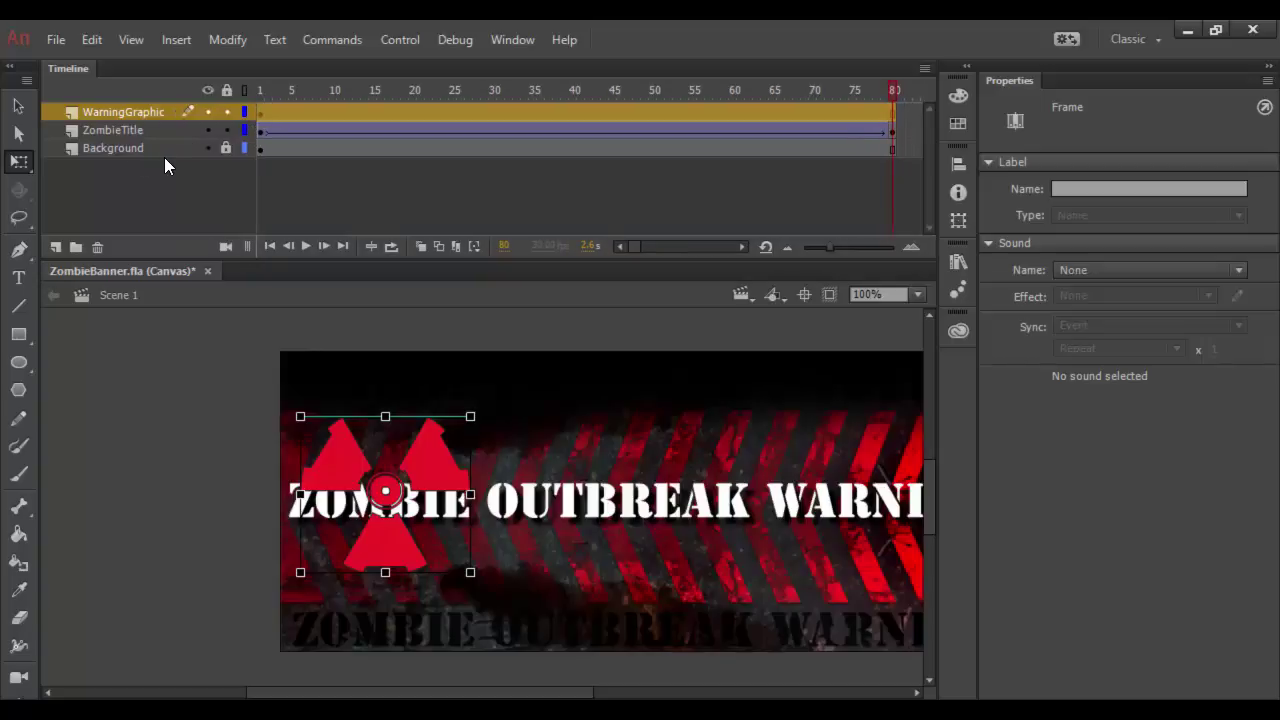
pyautogui.moveTo(130, 114); pyautogui.dragTo(130, 140)
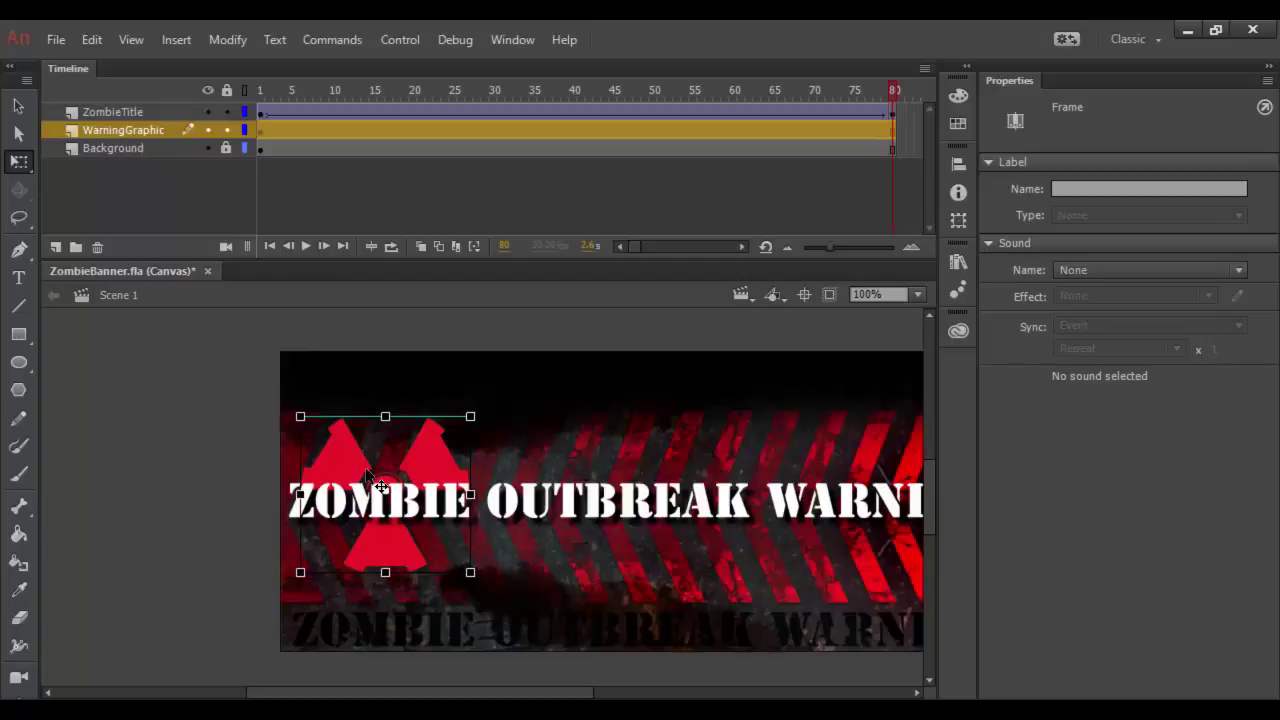
pyautogui.click(206, 112)
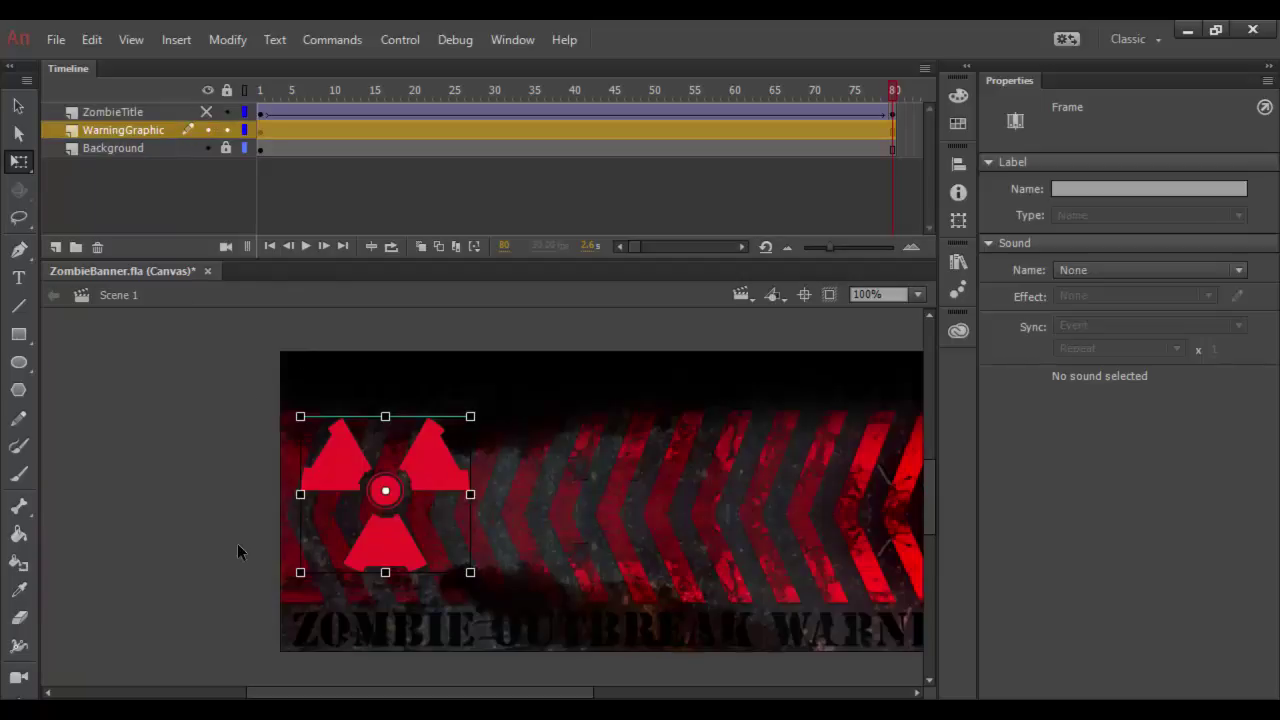
# Insert a keyframe at frame 80 of the WarningGraphic layer
pyautogui.click(263, 132)
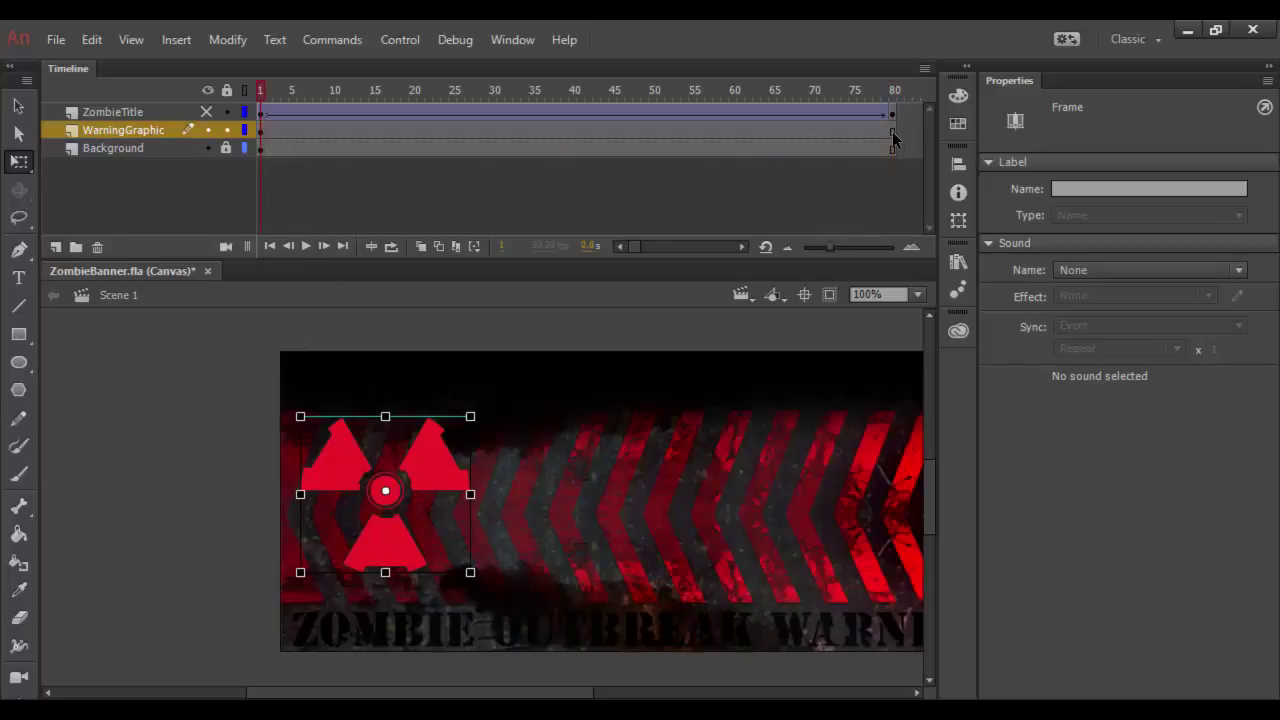
pyautogui.click(893, 131)
pyautogui.click(262, 131)
pyautogui.rightClick(894, 134)
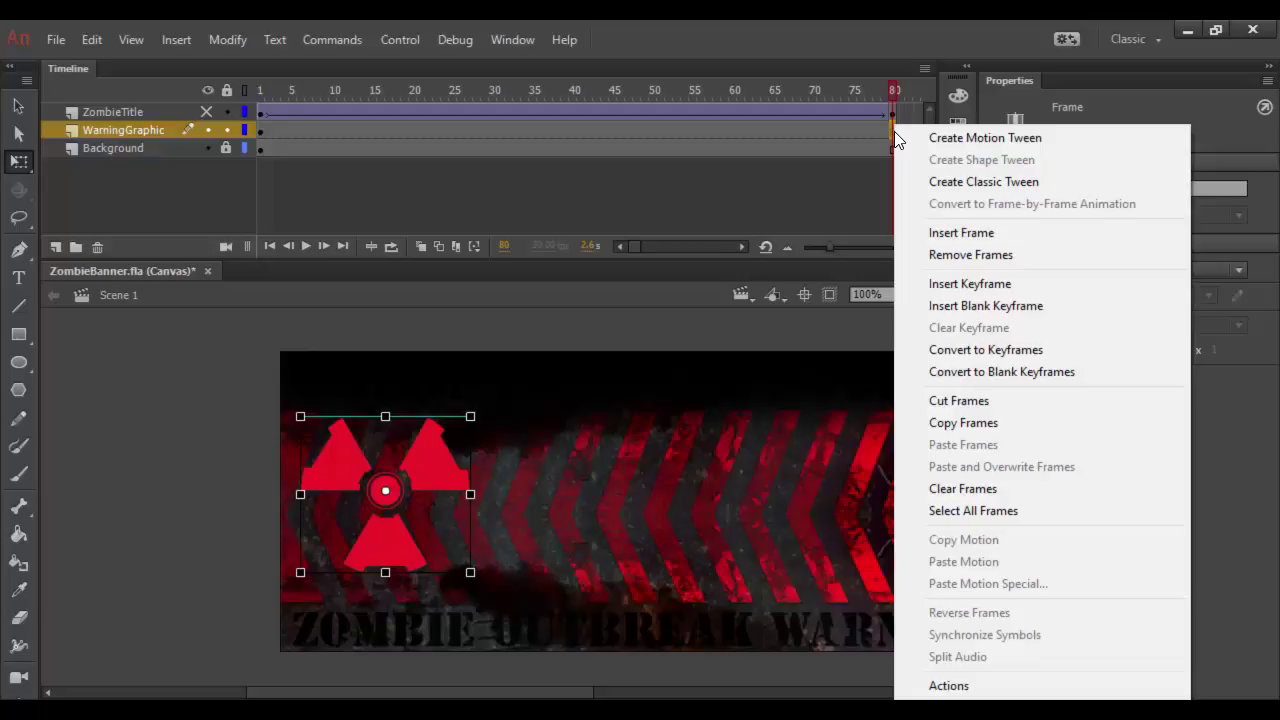
pyautogui.click(930, 285)
# Create a classic tween across WarningGraphic frames 1–80 and preview it
pyautogui.moveTo(891, 88); pyautogui.dragTo(574, 90)
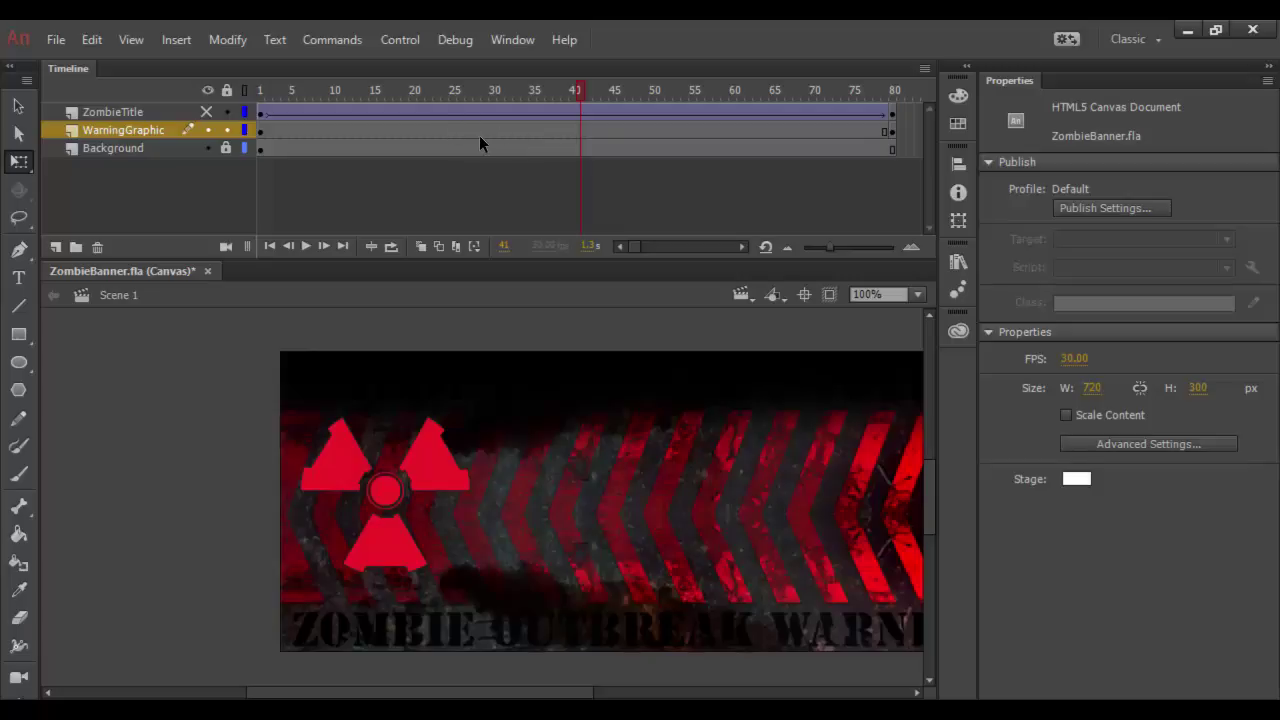
pyautogui.click(483, 131)
pyautogui.rightClick(490, 131)
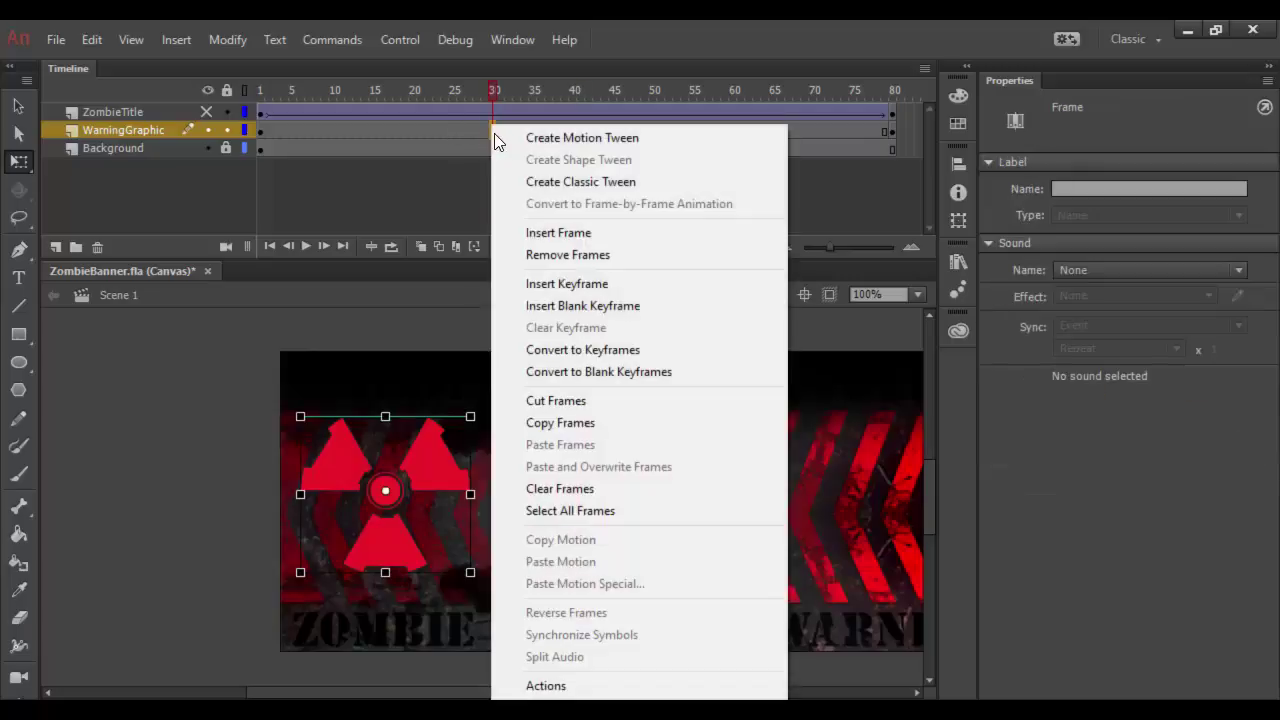
pyautogui.click(588, 181)
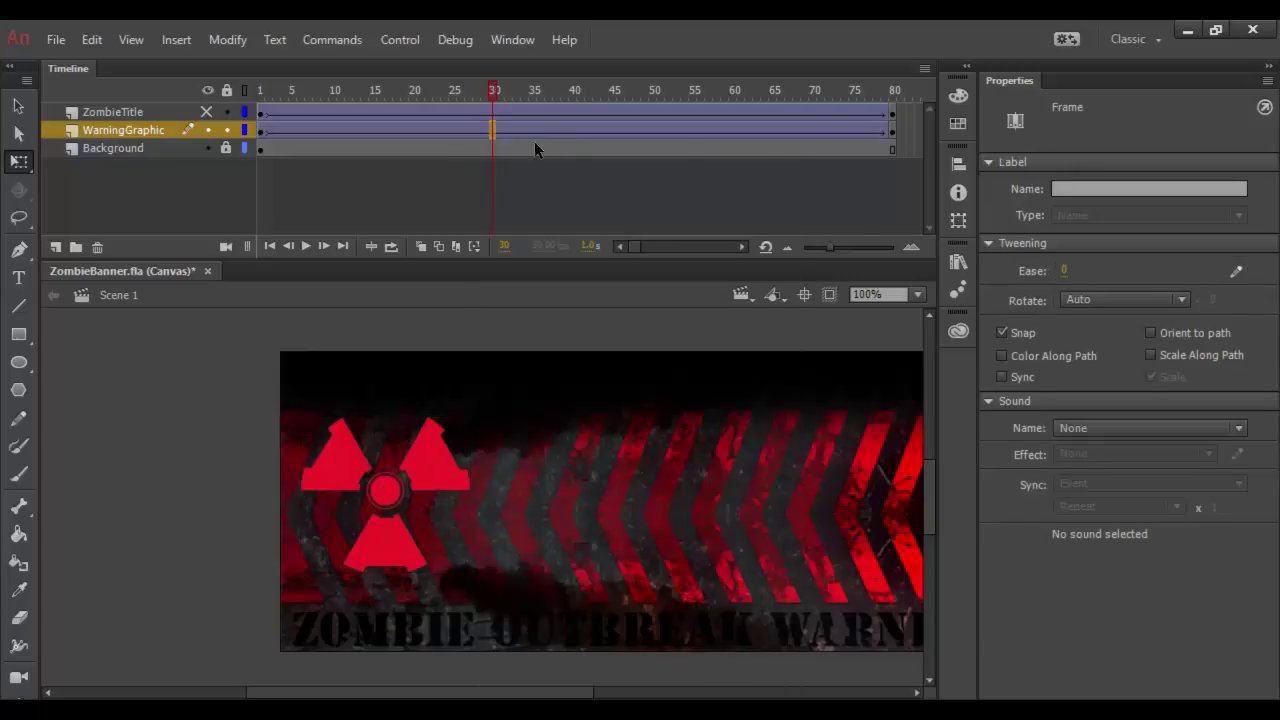
pyautogui.moveTo(491, 90); pyautogui.dragTo(260, 135)
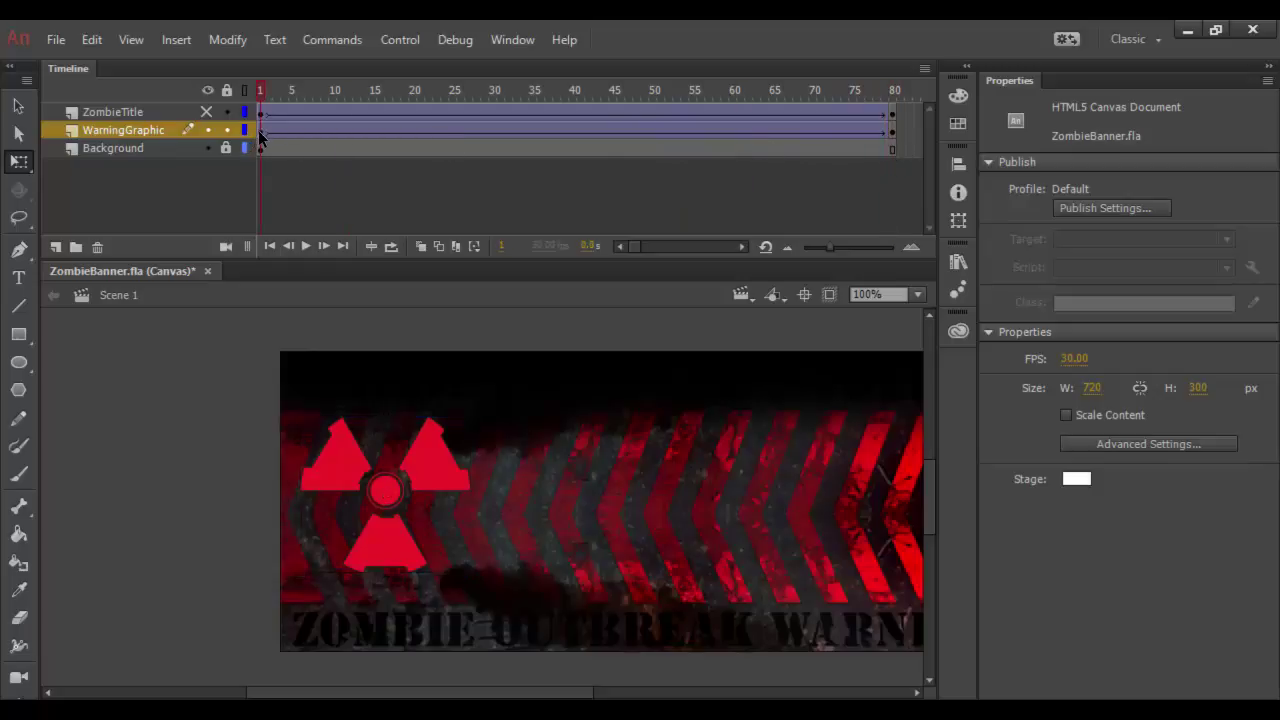
pyautogui.click(261, 135)
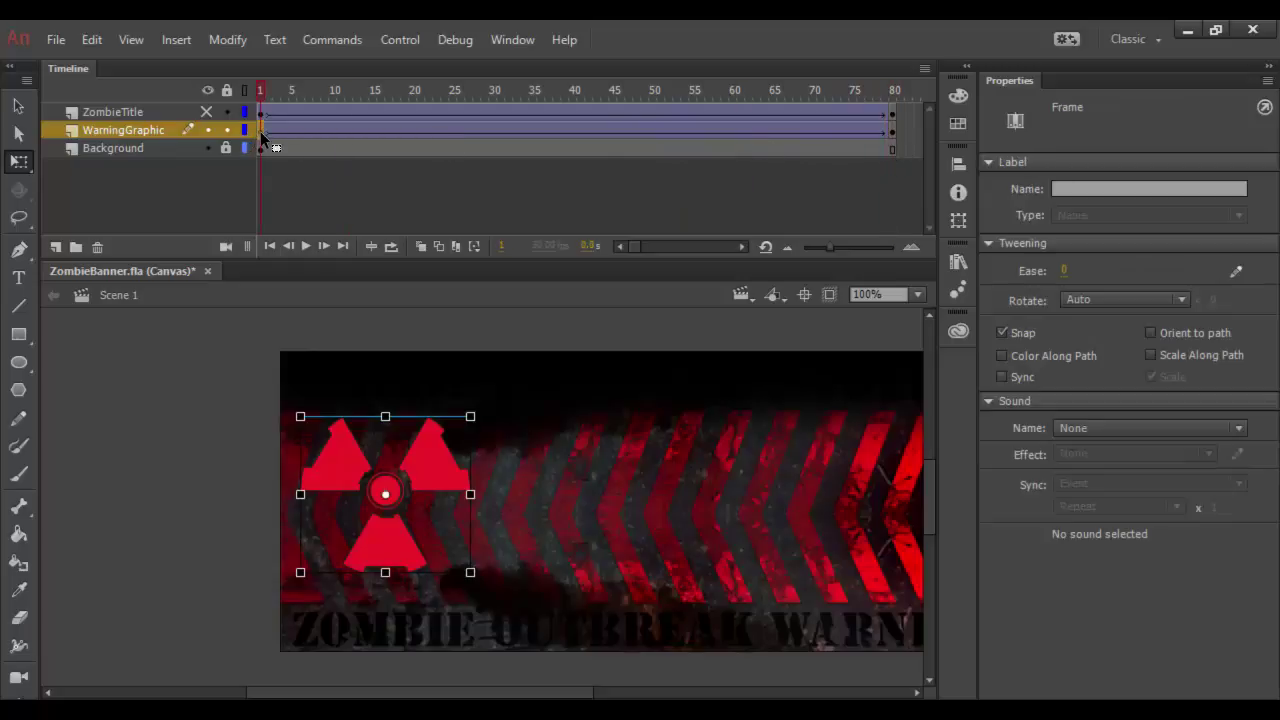
# Set the symbol's Transform rotation to -260° on frame 1 and scrub to preview
pyautogui.click(958, 224)
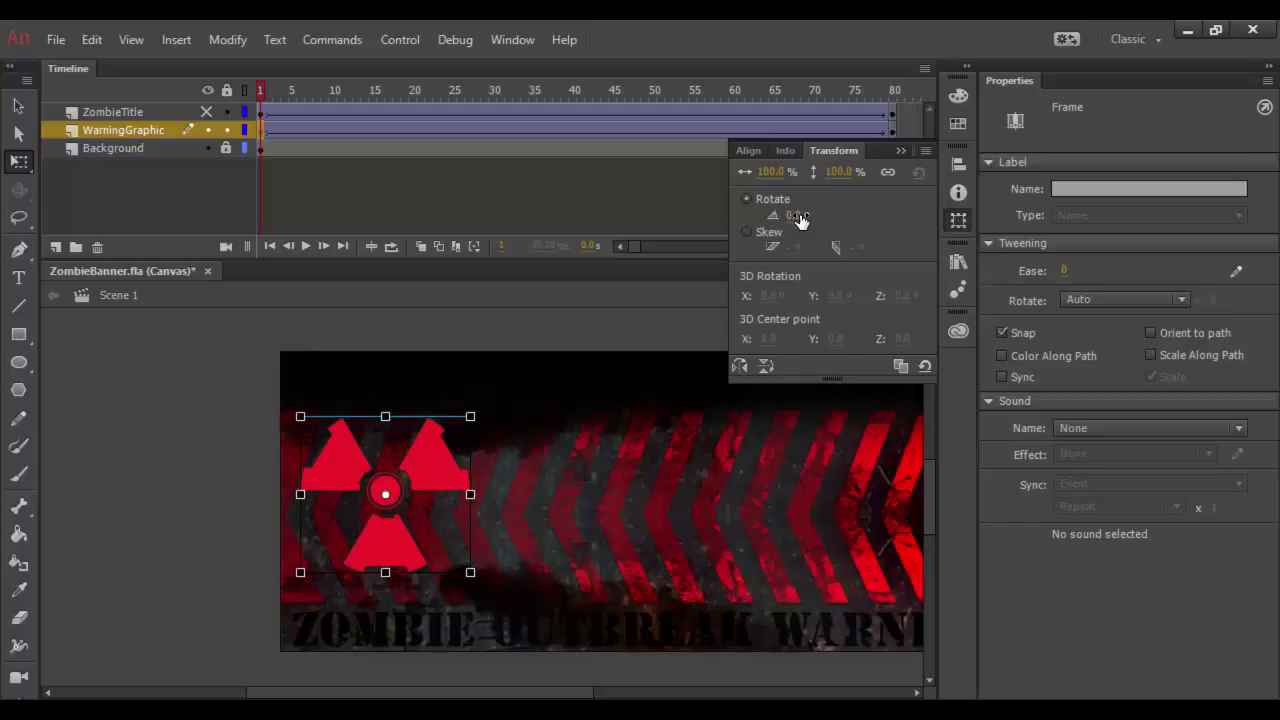
pyautogui.moveTo(798, 217); pyautogui.dragTo(535, 220)
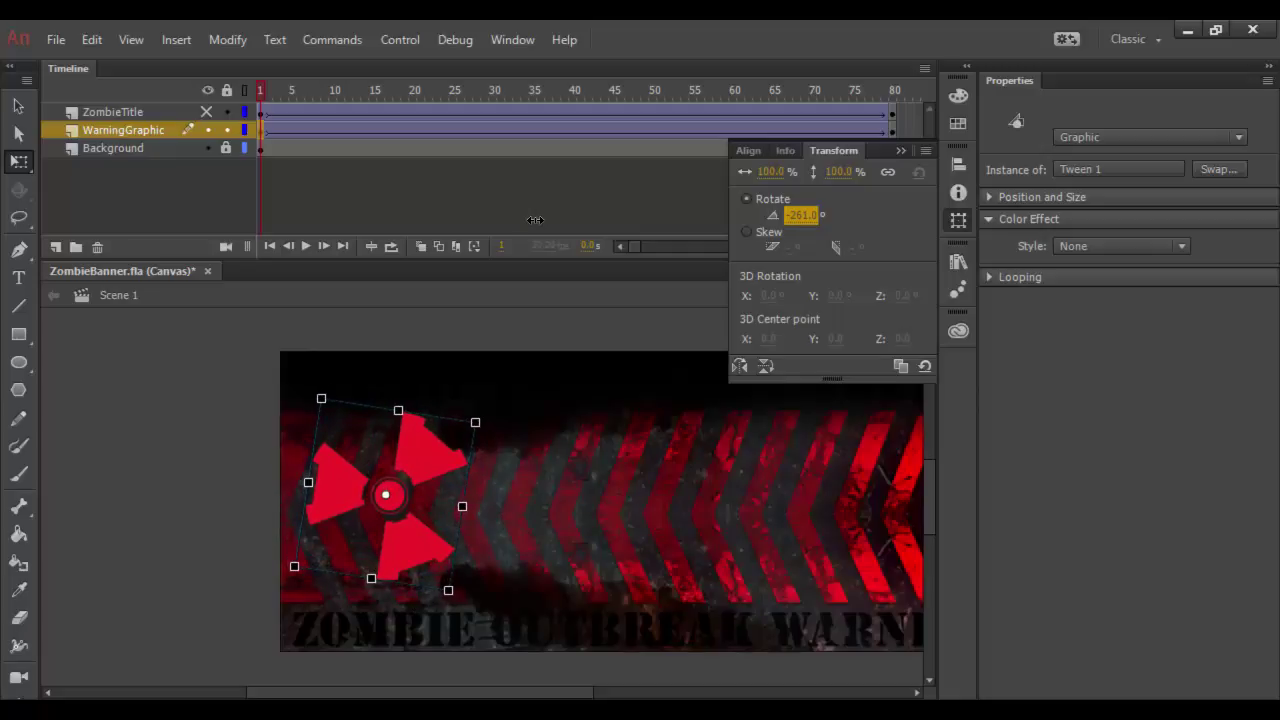
pyautogui.moveTo(535, 220); pyautogui.dragTo(536, 220)
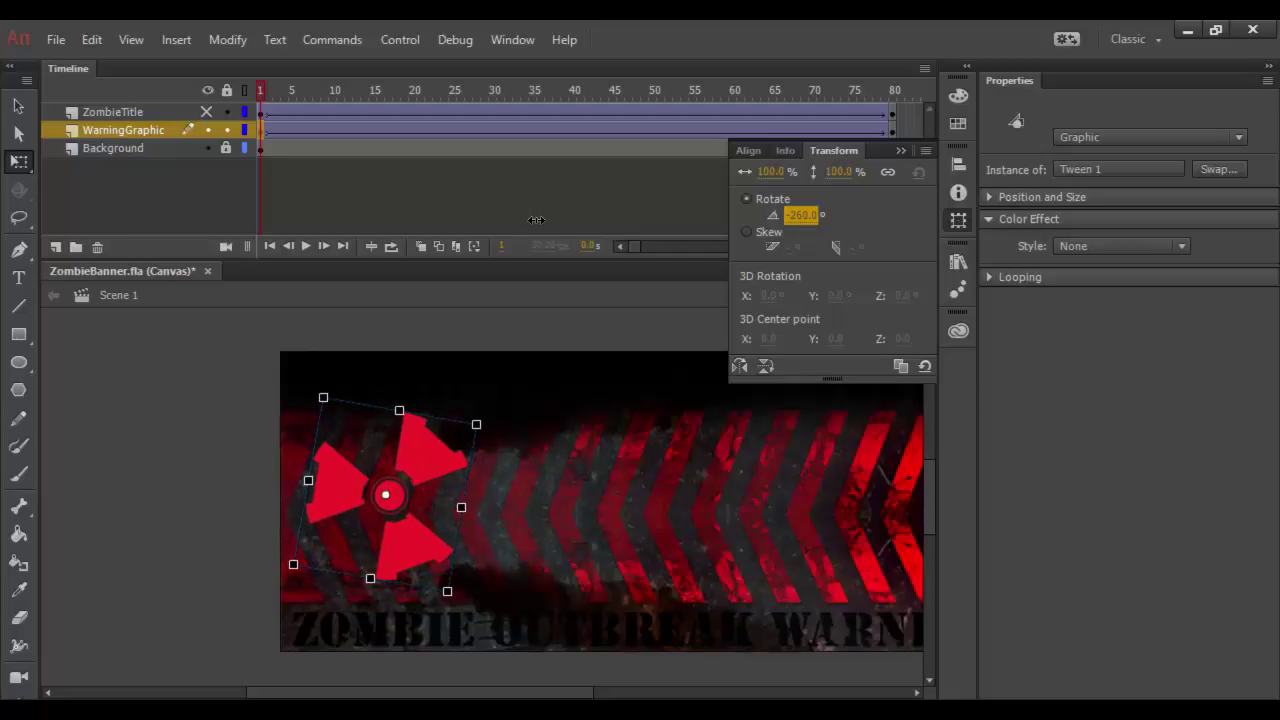
pyautogui.click(897, 155)
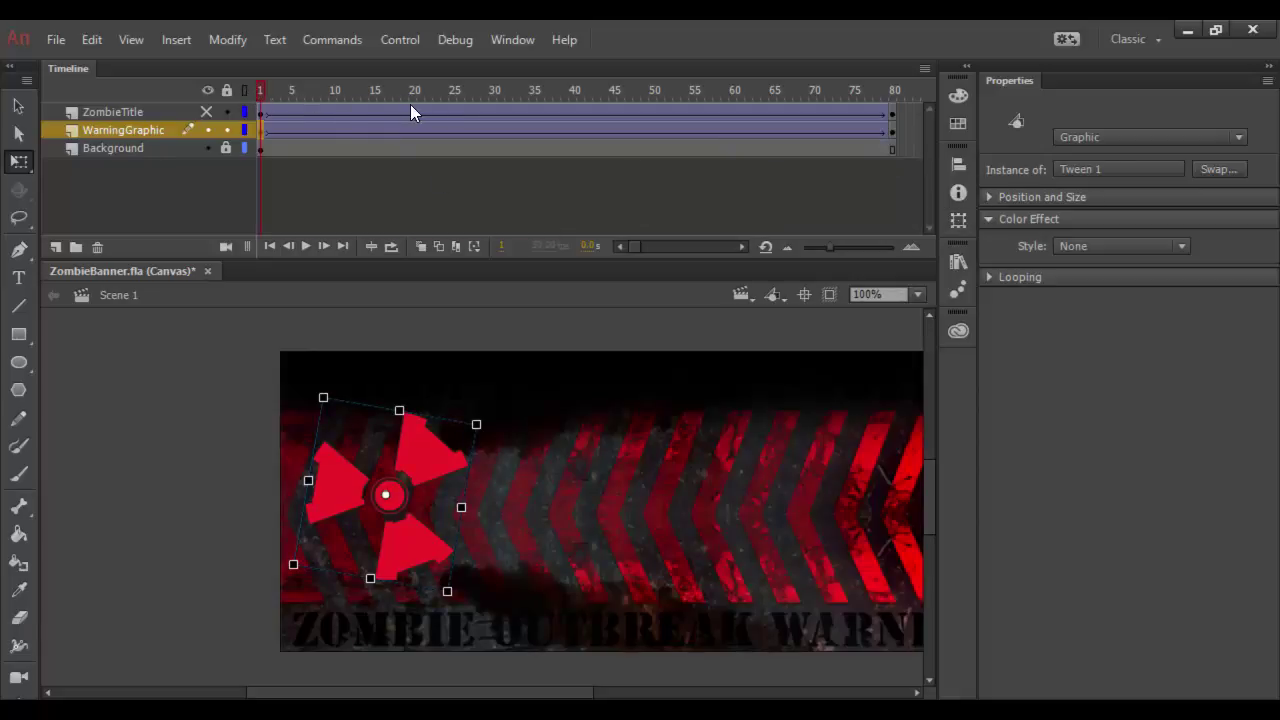
pyautogui.moveTo(258, 95); pyautogui.dragTo(185, 125)
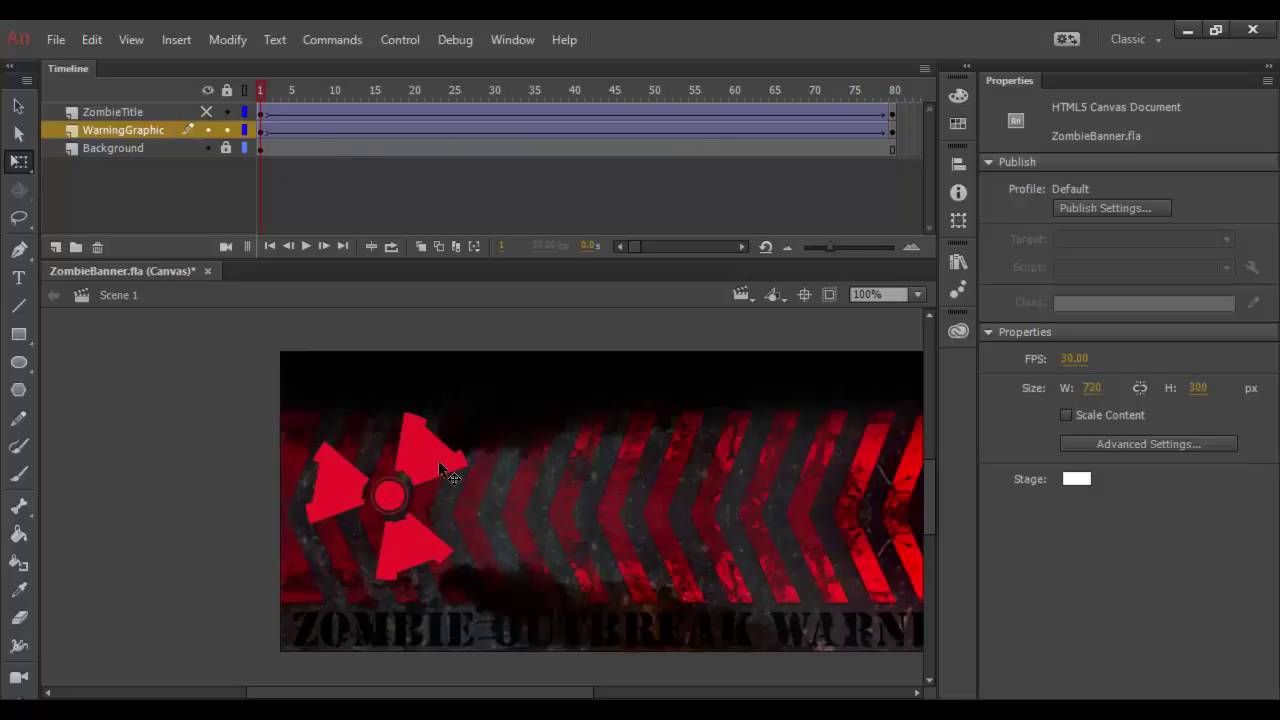
# Rotate the symbol to -360° on frame 1 and check the result at frame 2
pyautogui.click(262, 133)
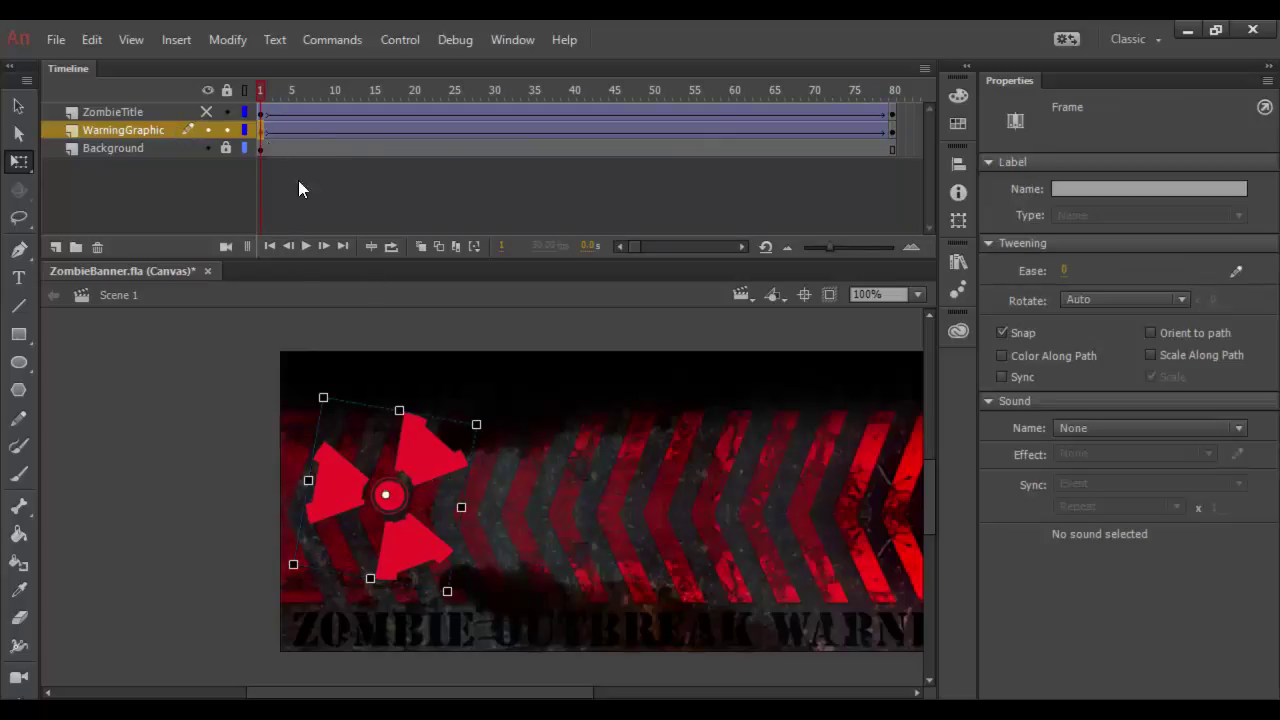
pyautogui.click(958, 220)
pyautogui.moveTo(808, 222); pyautogui.dragTo(623, 222)
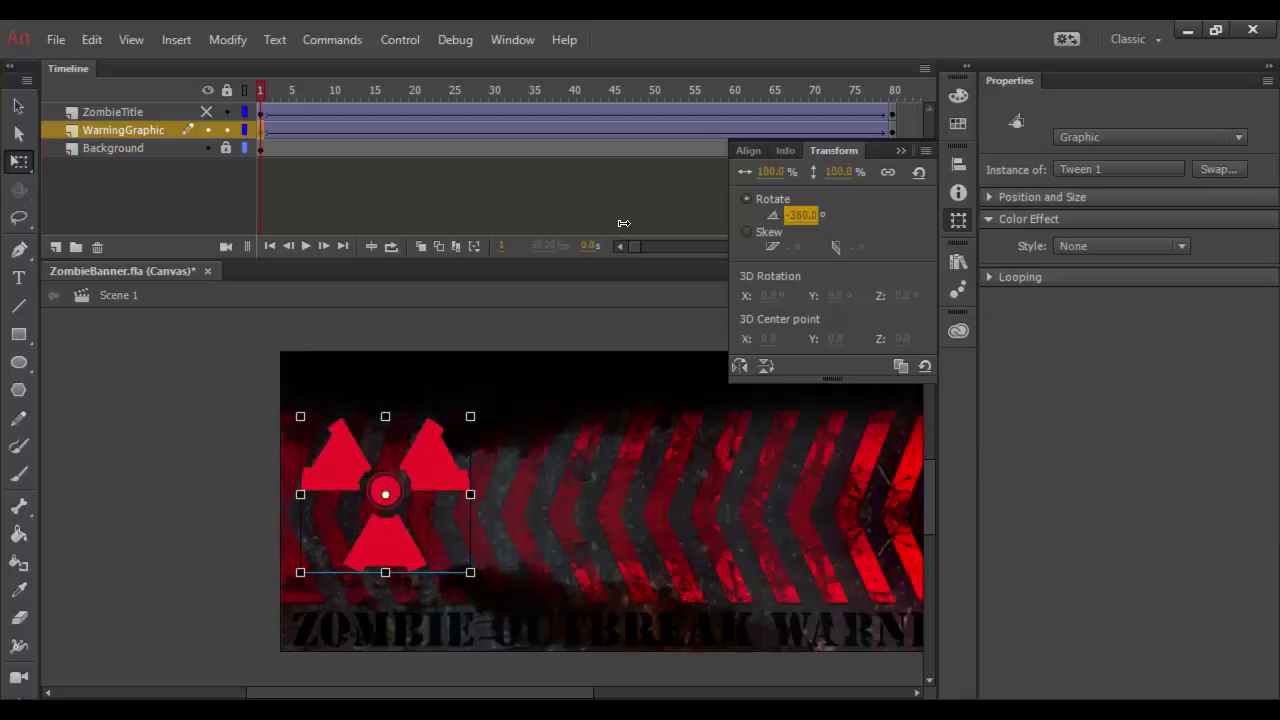
pyautogui.click(899, 151)
pyautogui.click(266, 90)
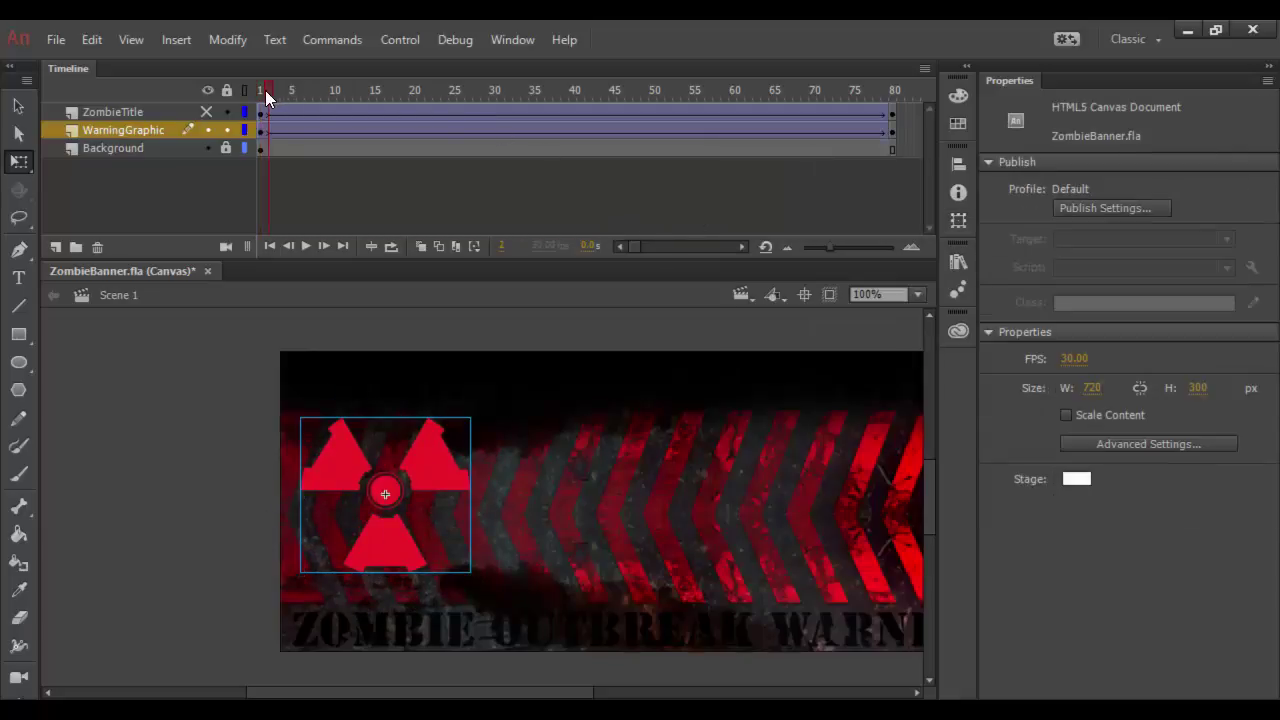
pyautogui.moveTo(510, 100); pyautogui.dragTo(180, 108)
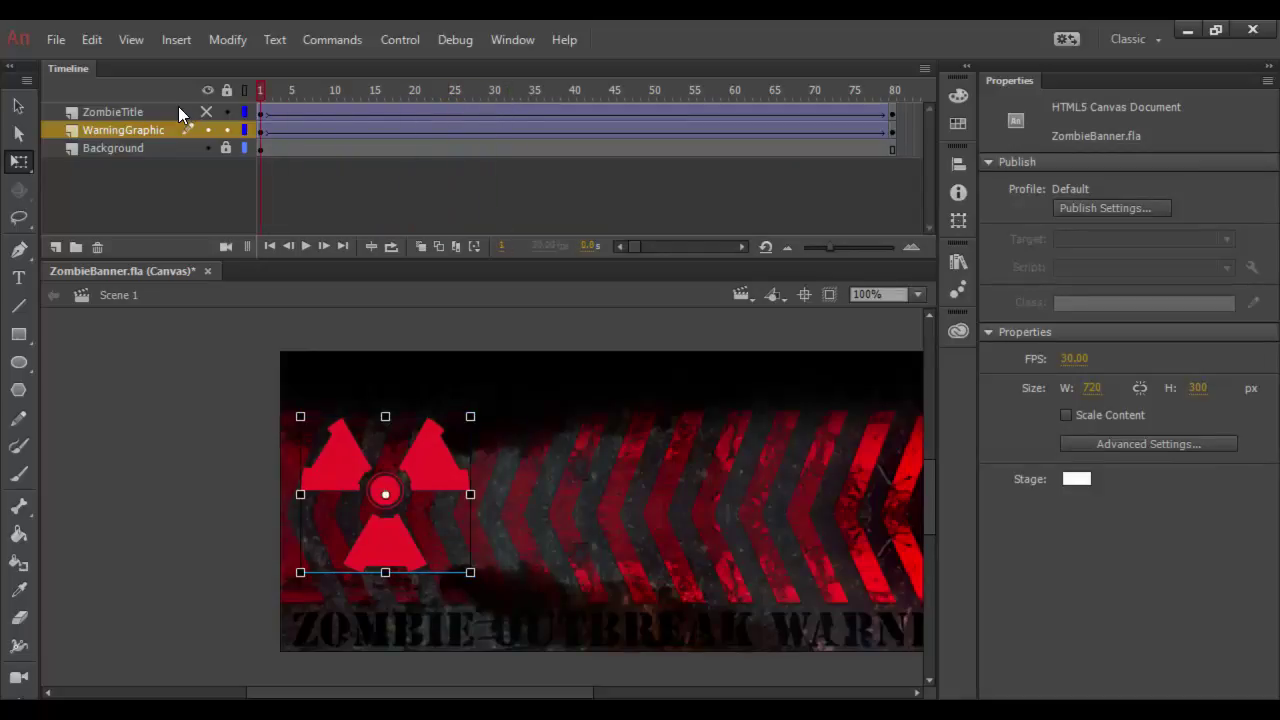
# Change the frame-1 rotation to about -330° and preview through frame 80
pyautogui.click(260, 131)
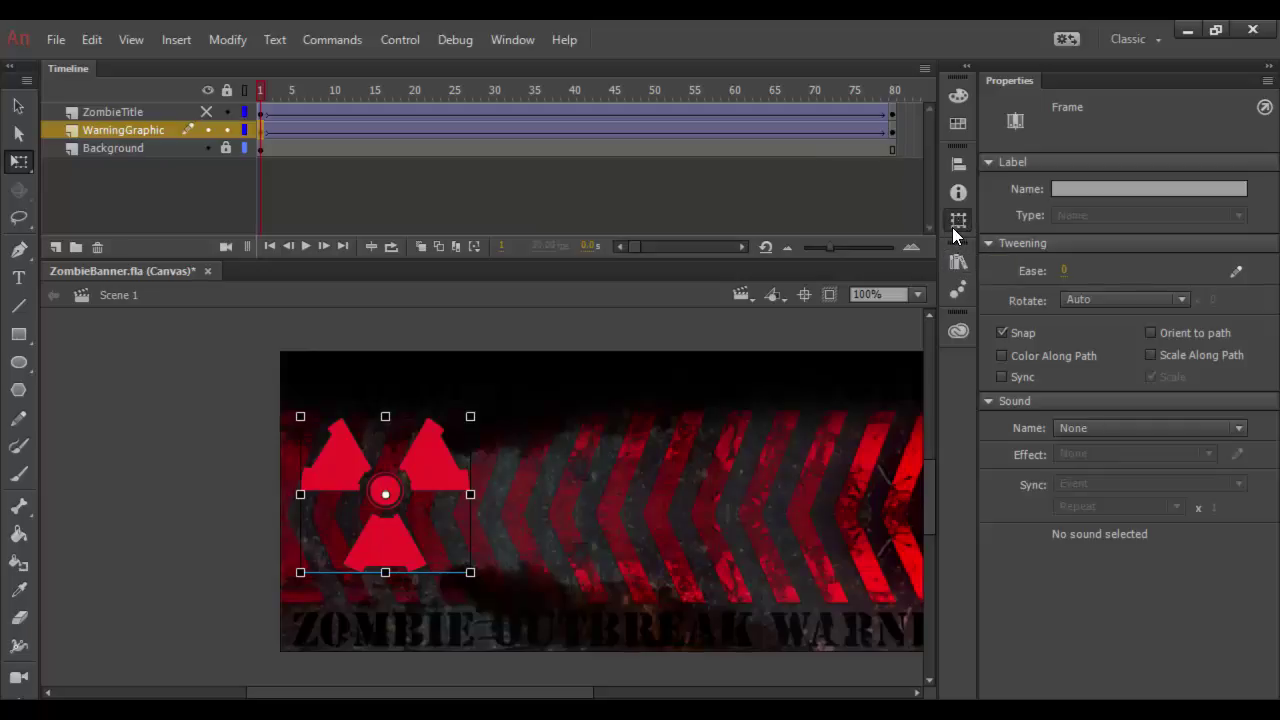
pyautogui.click(957, 222)
pyautogui.moveTo(788, 216); pyautogui.dragTo(814, 216)
pyautogui.click(900, 150)
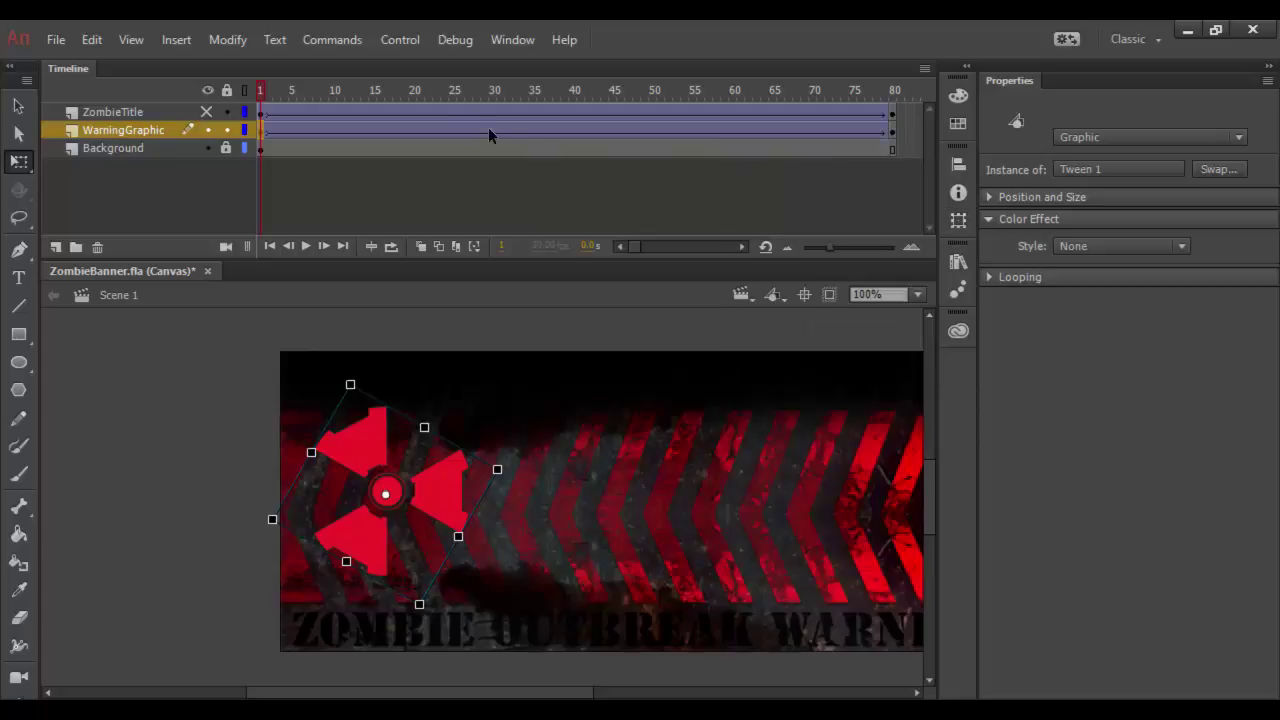
pyautogui.moveTo(265, 95); pyautogui.dragTo(237, 138)
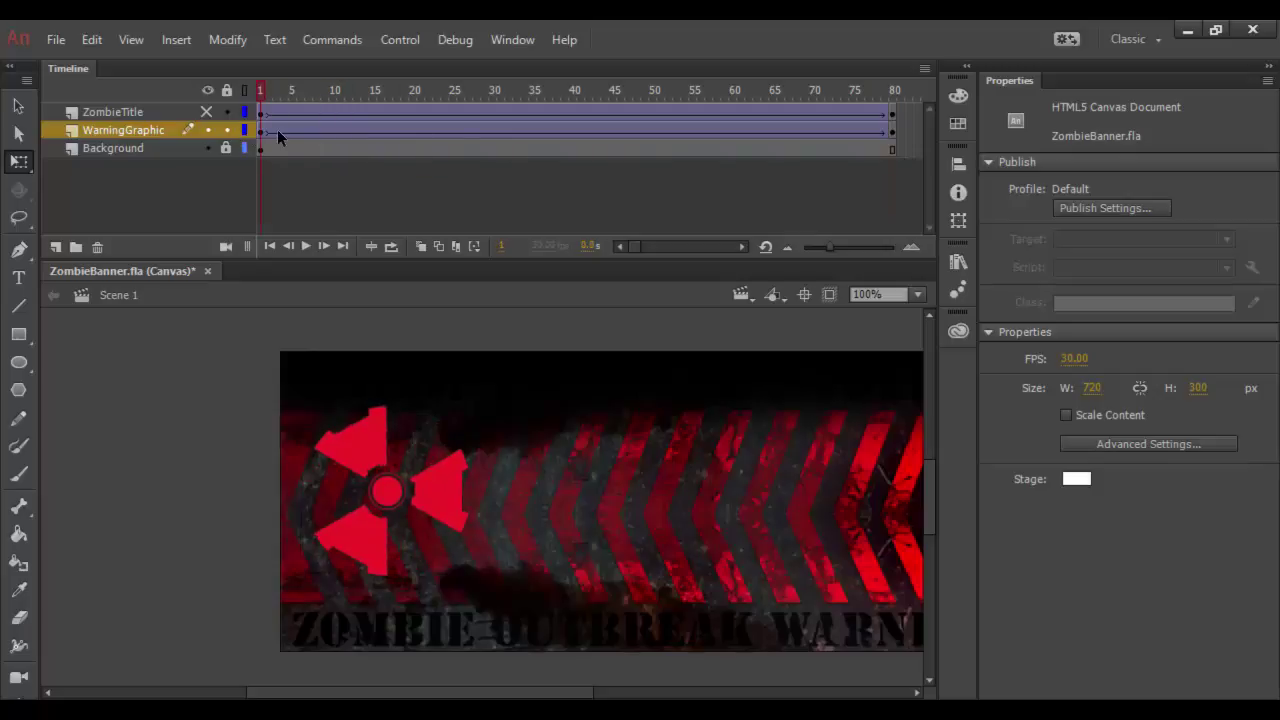
# Enter -360°, then adjust the frame-1 rotation to about -25° and preview the spin
pyautogui.click(259, 135)
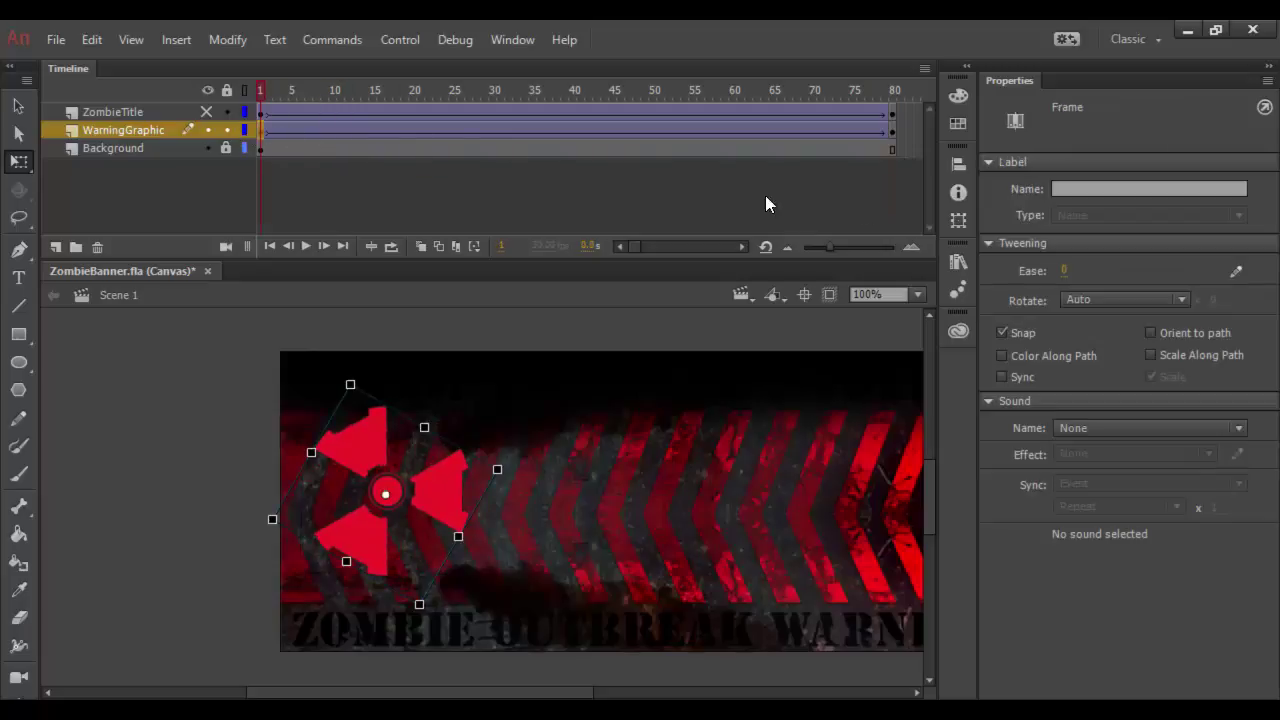
pyautogui.click(959, 222)
pyautogui.click(800, 214)
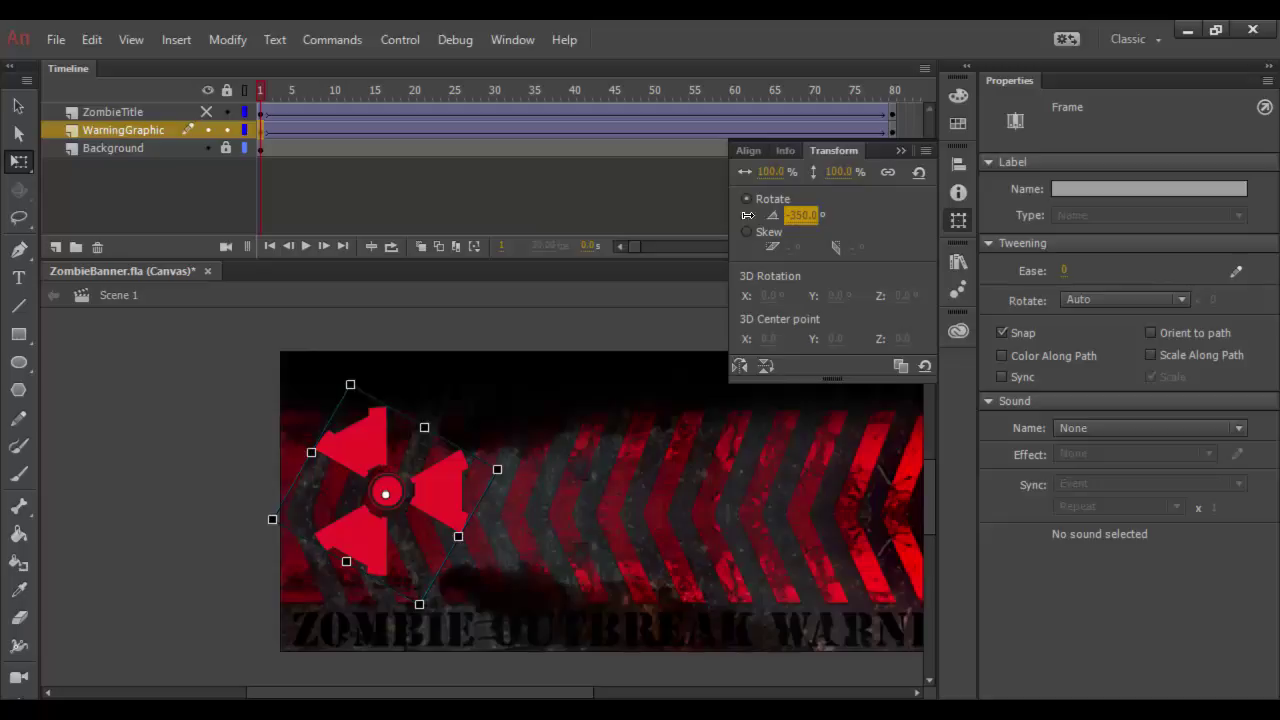
pyautogui.write('-360')
pyautogui.press('Return')
pyautogui.moveTo(625, 218); pyautogui.dragTo(944, 222)
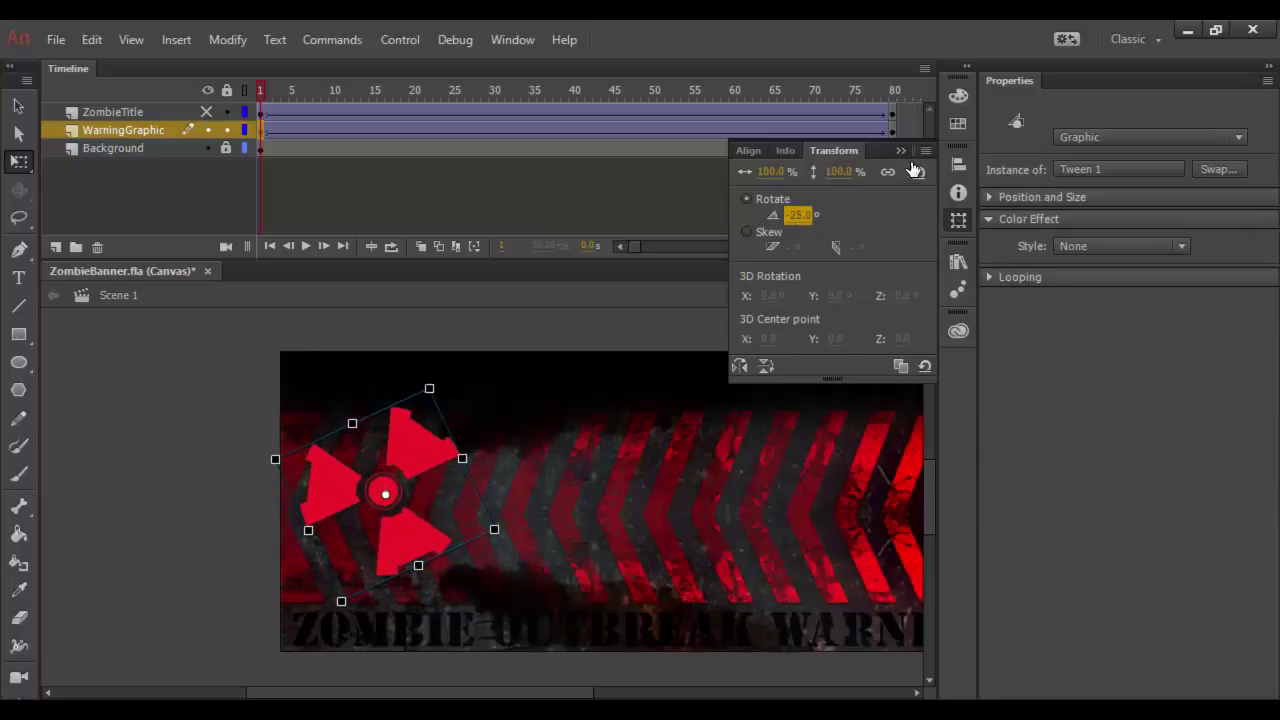
pyautogui.click(901, 150)
pyautogui.moveTo(265, 93); pyautogui.dragTo(765, 150)
pyautogui.moveTo(334, 152); pyautogui.dragTo(316, 146)
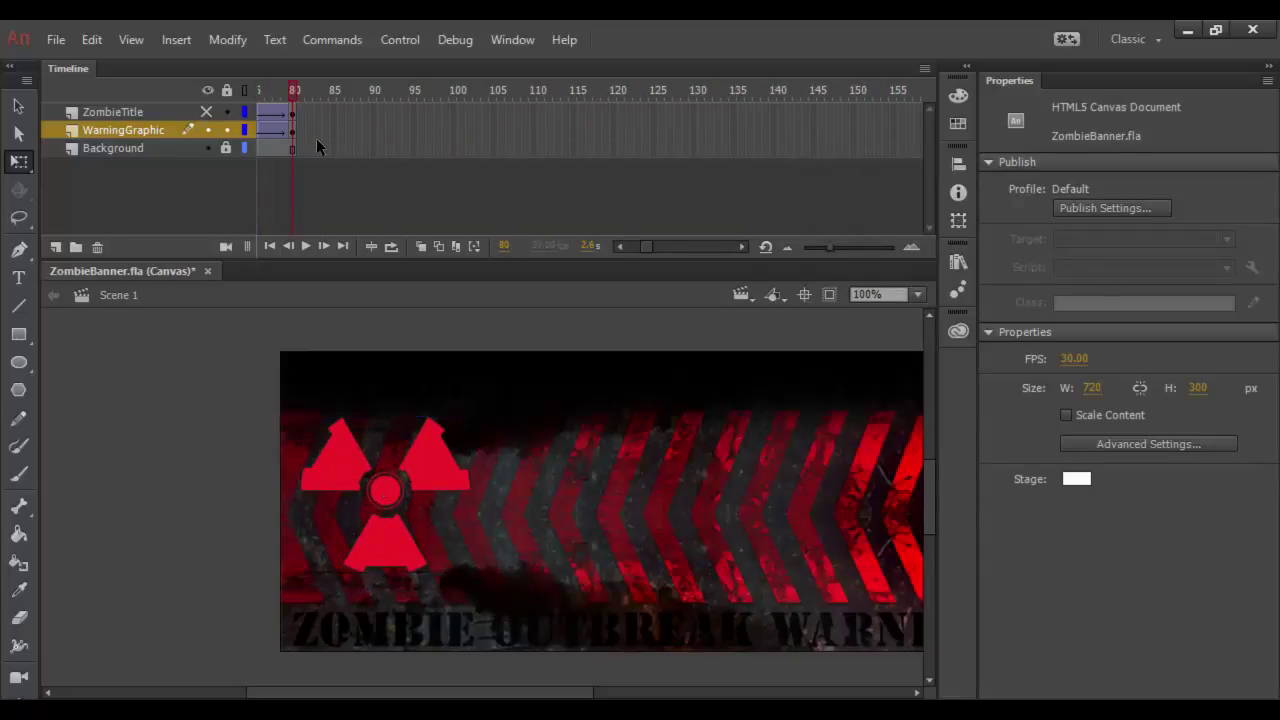
pyautogui.click(293, 133)
pyautogui.click(448, 490)
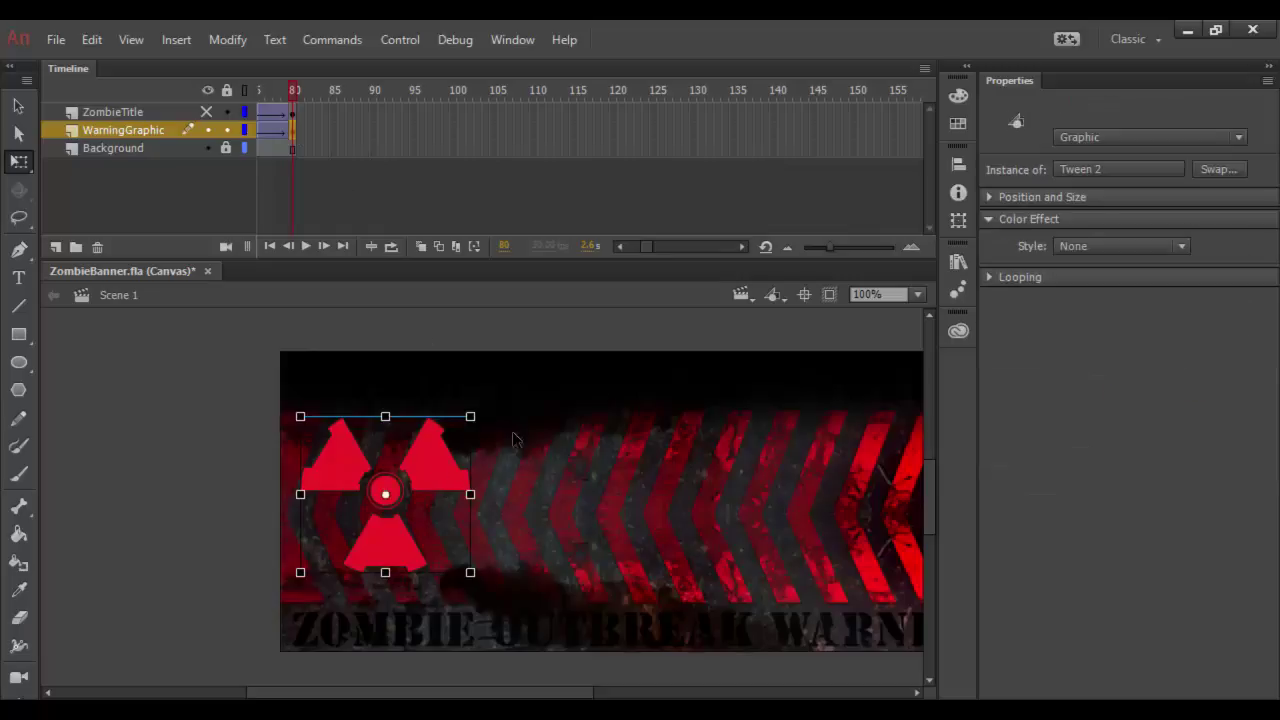
pyautogui.click(958, 220)
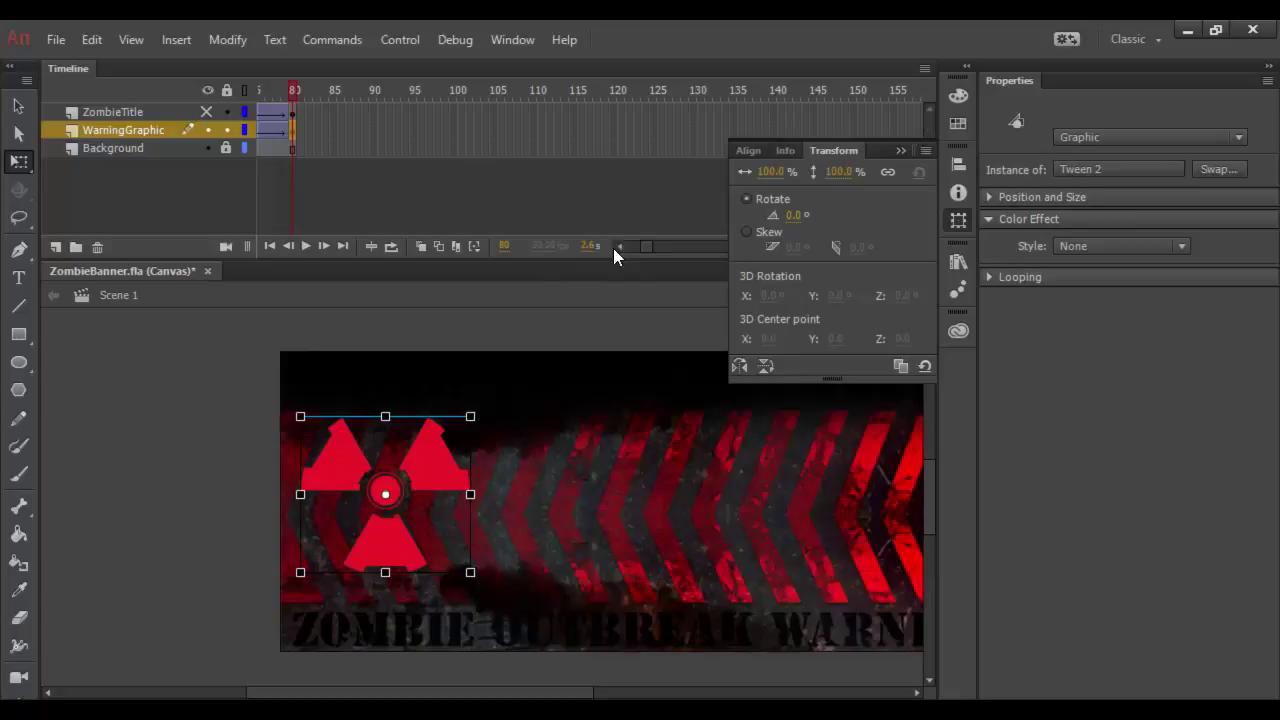
pyautogui.moveTo(646, 247)
pyautogui.mouseDown()
pyautogui.moveTo(628, 247)
pyautogui.moveTo(664, 245)
pyautogui.moveTo(625, 245)
pyautogui.mouseUp()
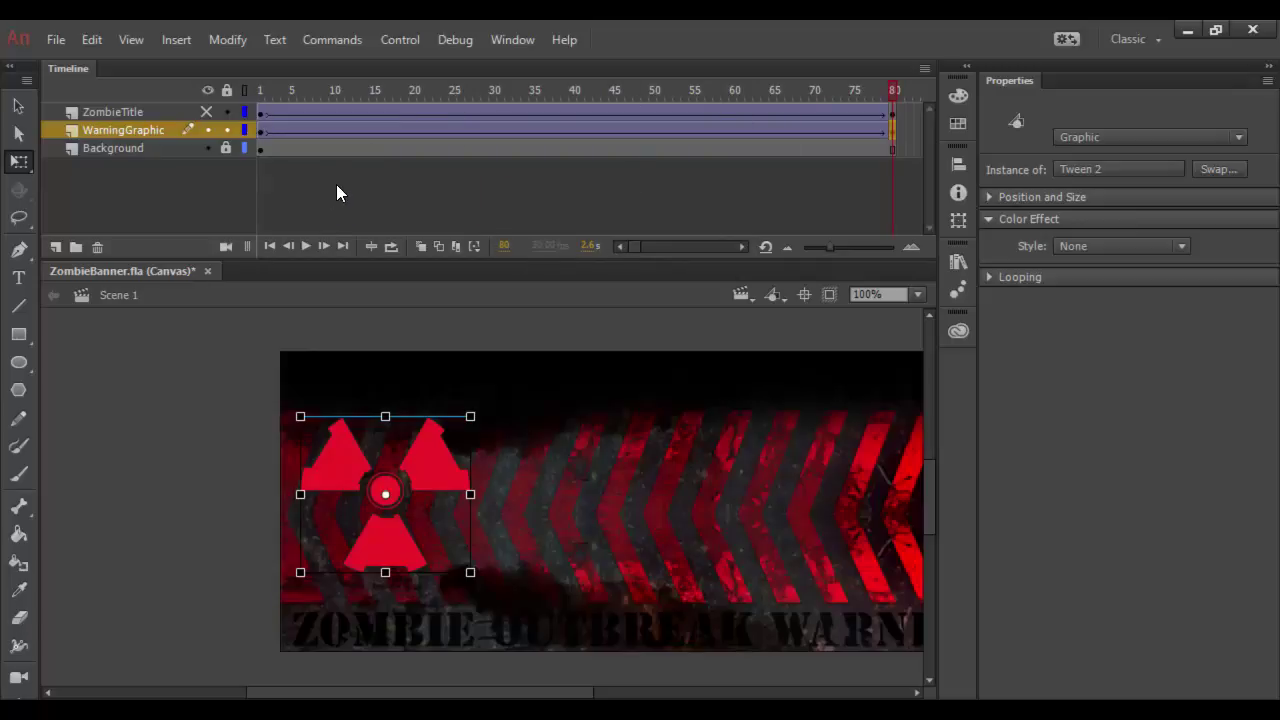
# Set the symbol's frame-1 rotation to -180° and preview the tween
pyautogui.click(259, 131)
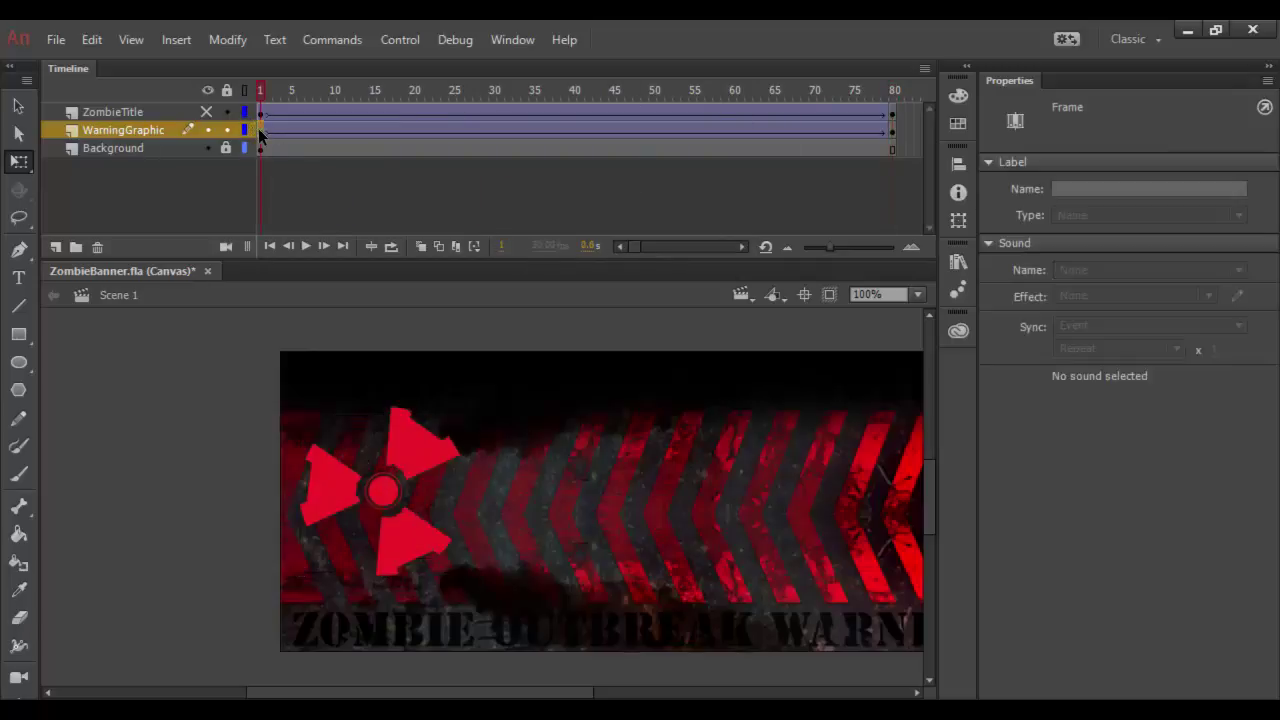
pyautogui.click(958, 219)
pyautogui.moveTo(800, 216); pyautogui.dragTo(639, 215)
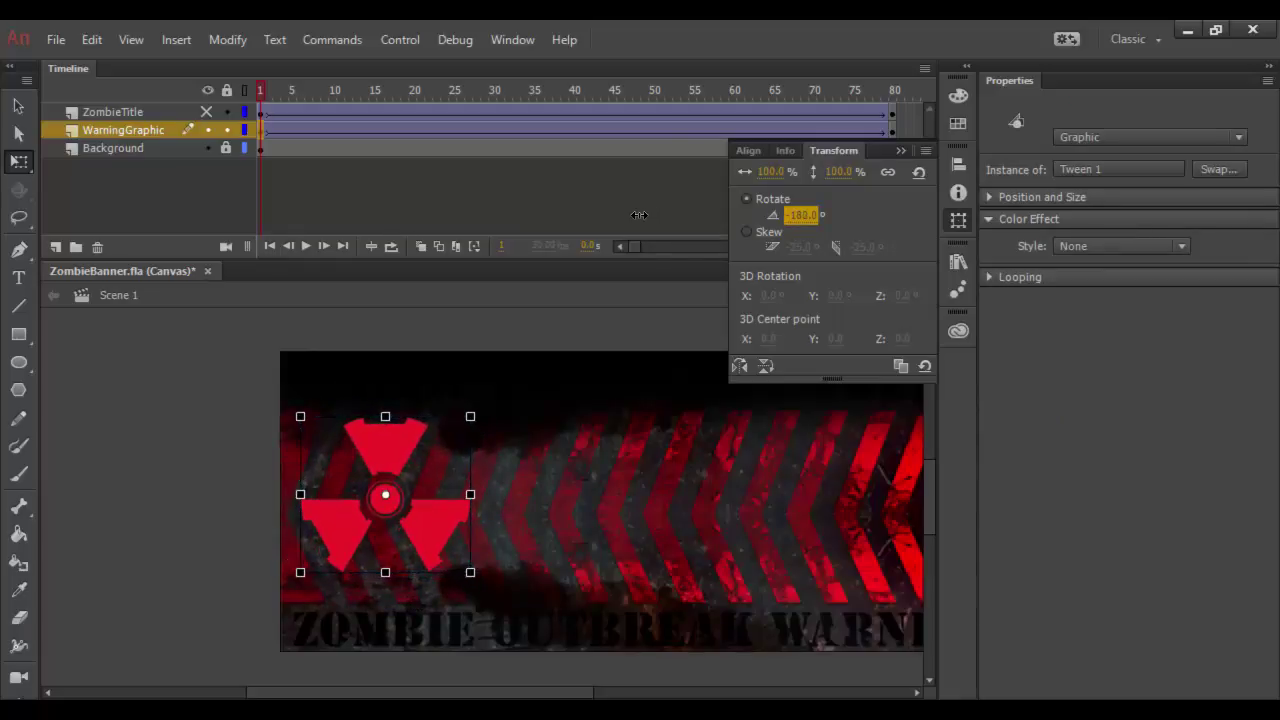
pyautogui.click(902, 151)
pyautogui.moveTo(263, 93); pyautogui.dragTo(247, 135)
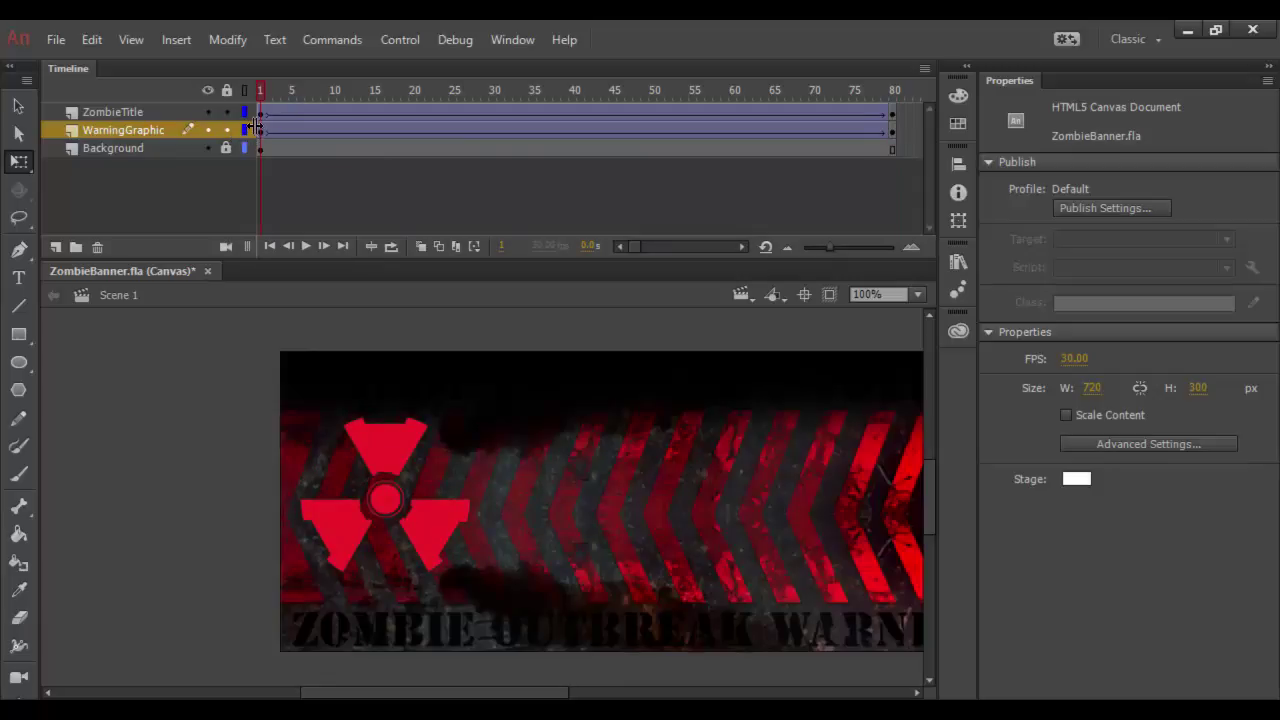
# Play the timeline, pan the stage to show the whole banner, and replay
pyautogui.press('Return')
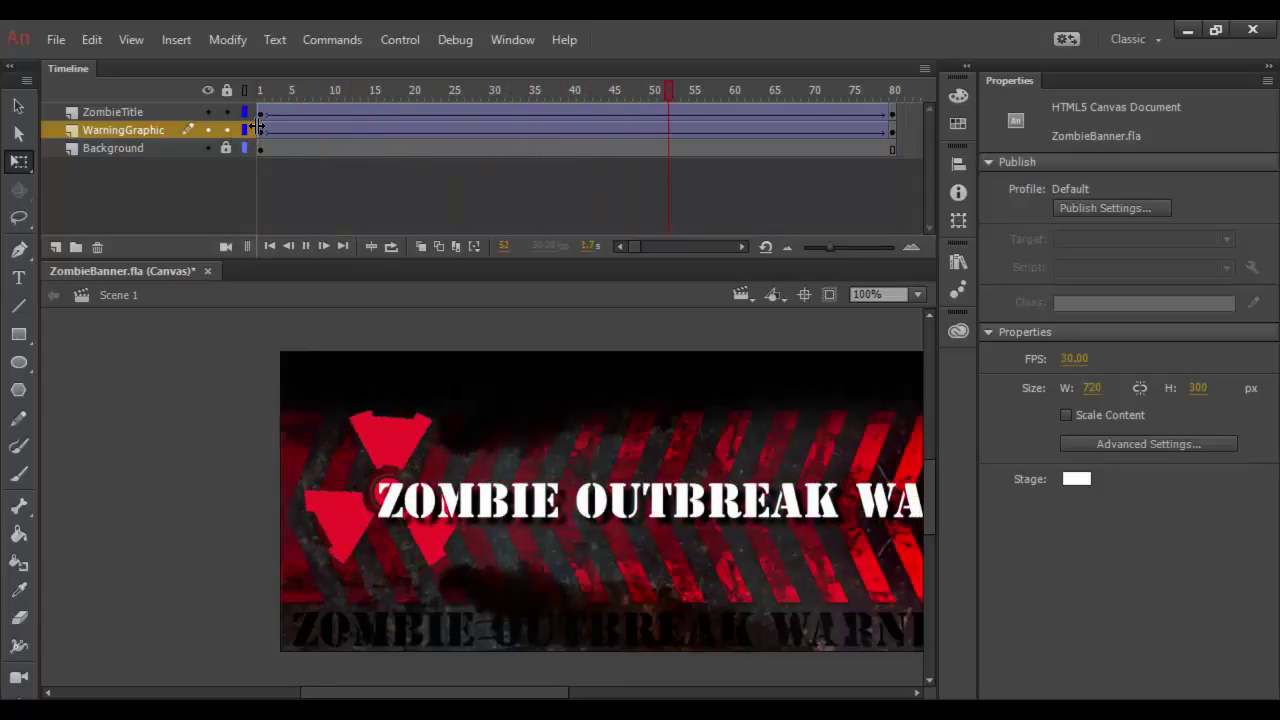
pyautogui.press('Return')
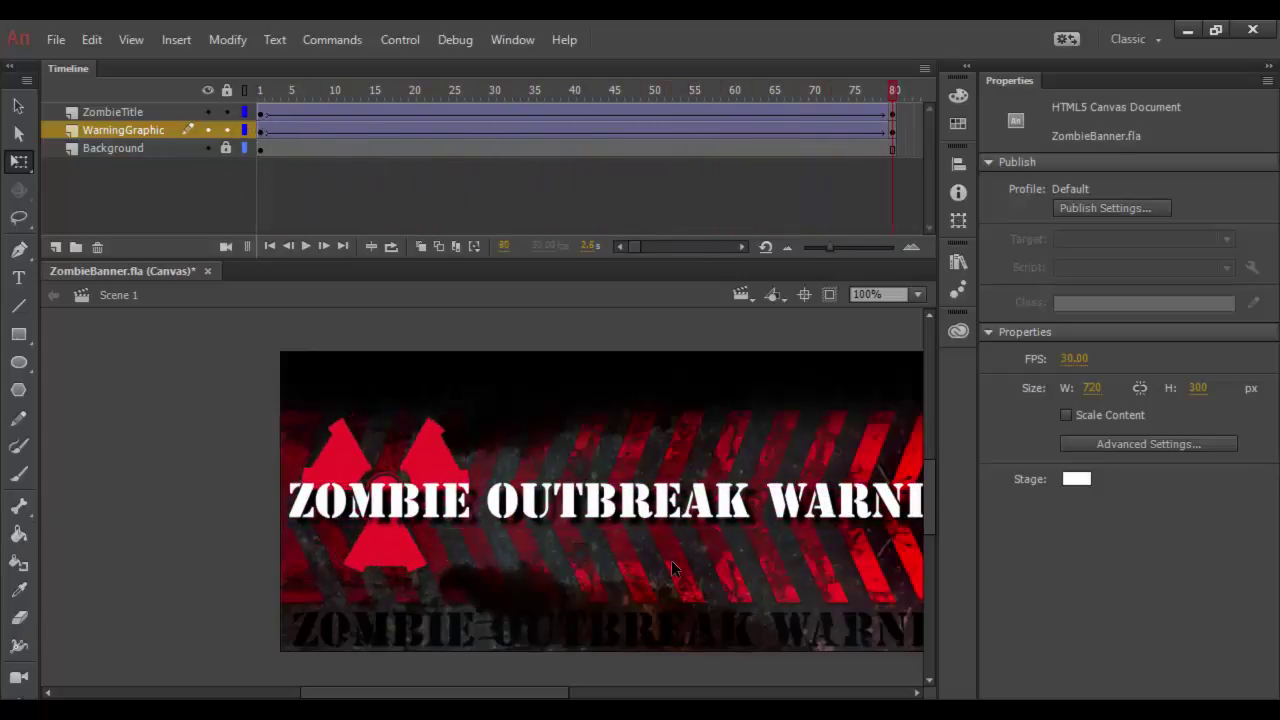
pyautogui.moveTo(657, 560); pyautogui.dragTo(533, 557)
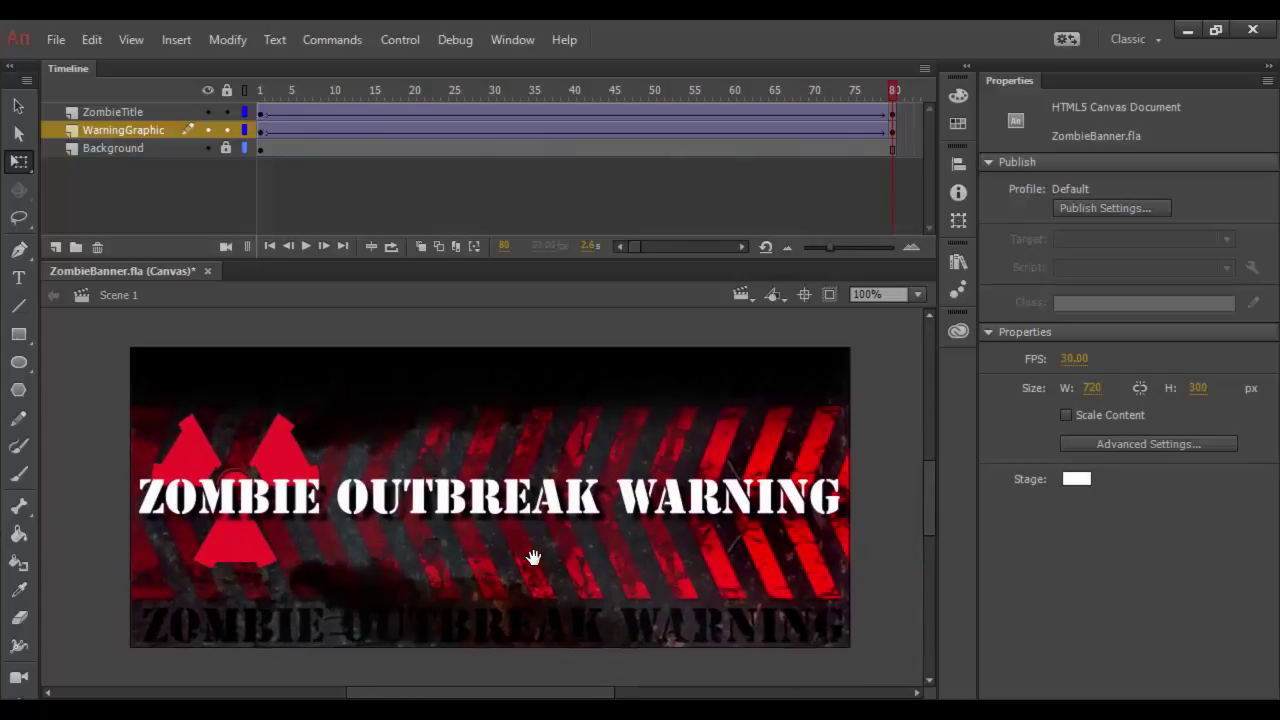
pyautogui.press('Return')
# Nudge the radiation symbol a few pixels down on frame 80 and replay the animation
pyautogui.click(264, 137)
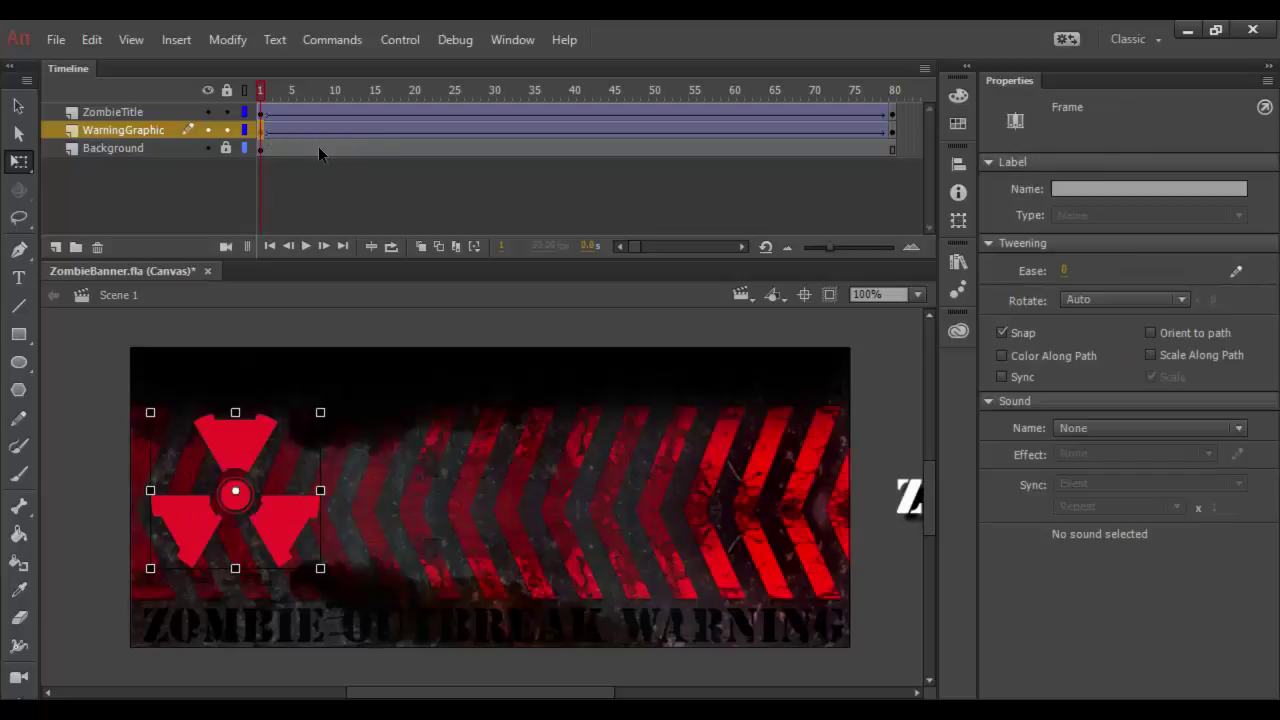
pyautogui.click(895, 131)
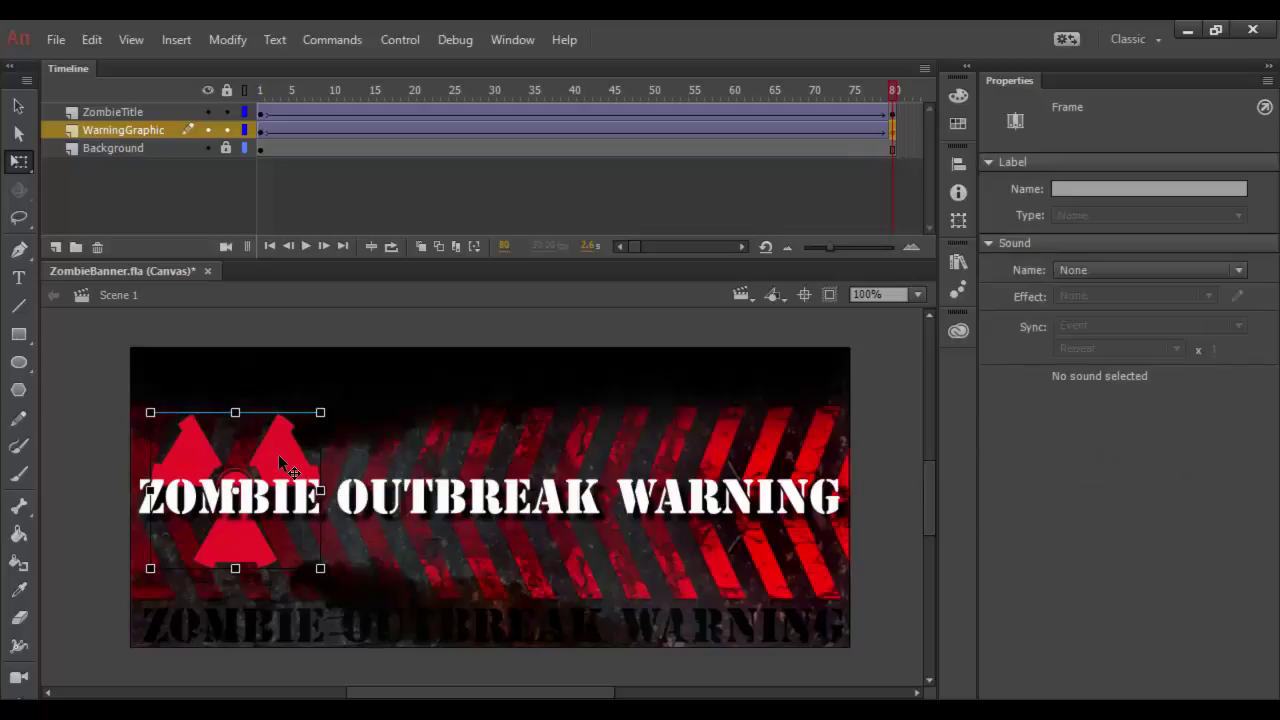
pyautogui.moveTo(280, 453); pyautogui.dragTo(281, 464)
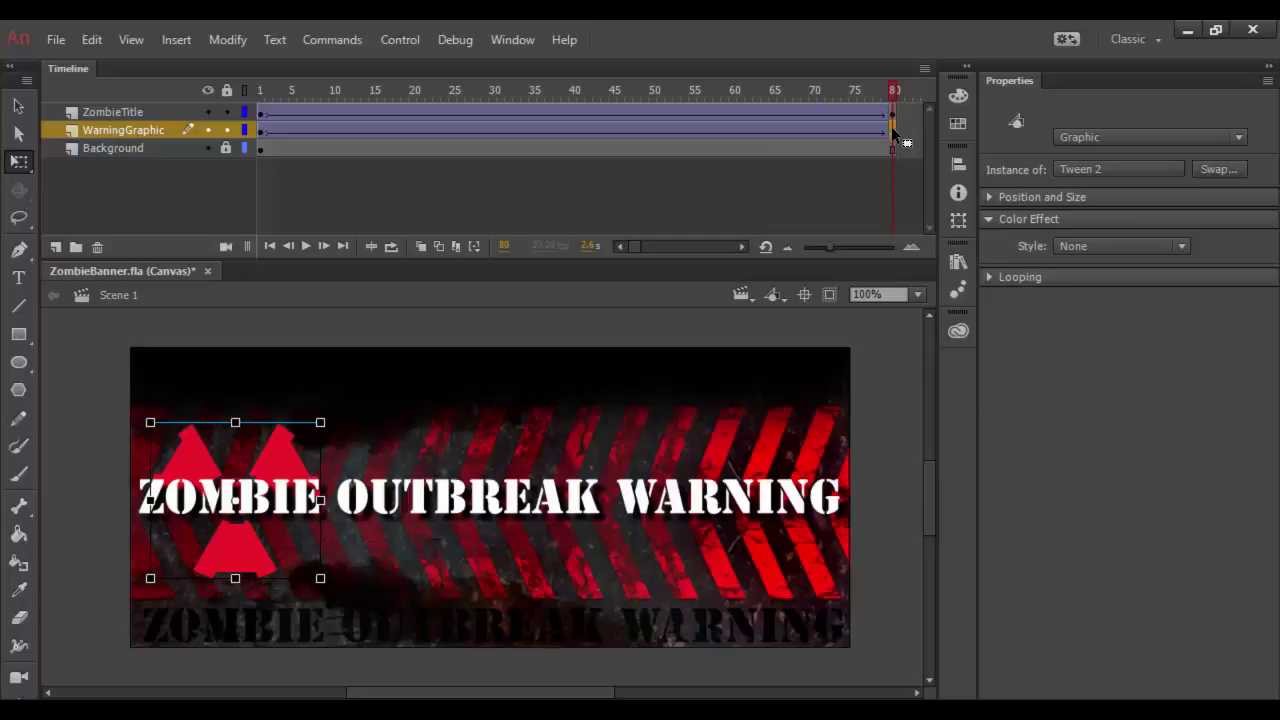
pyautogui.click(893, 90)
pyautogui.press('Return')
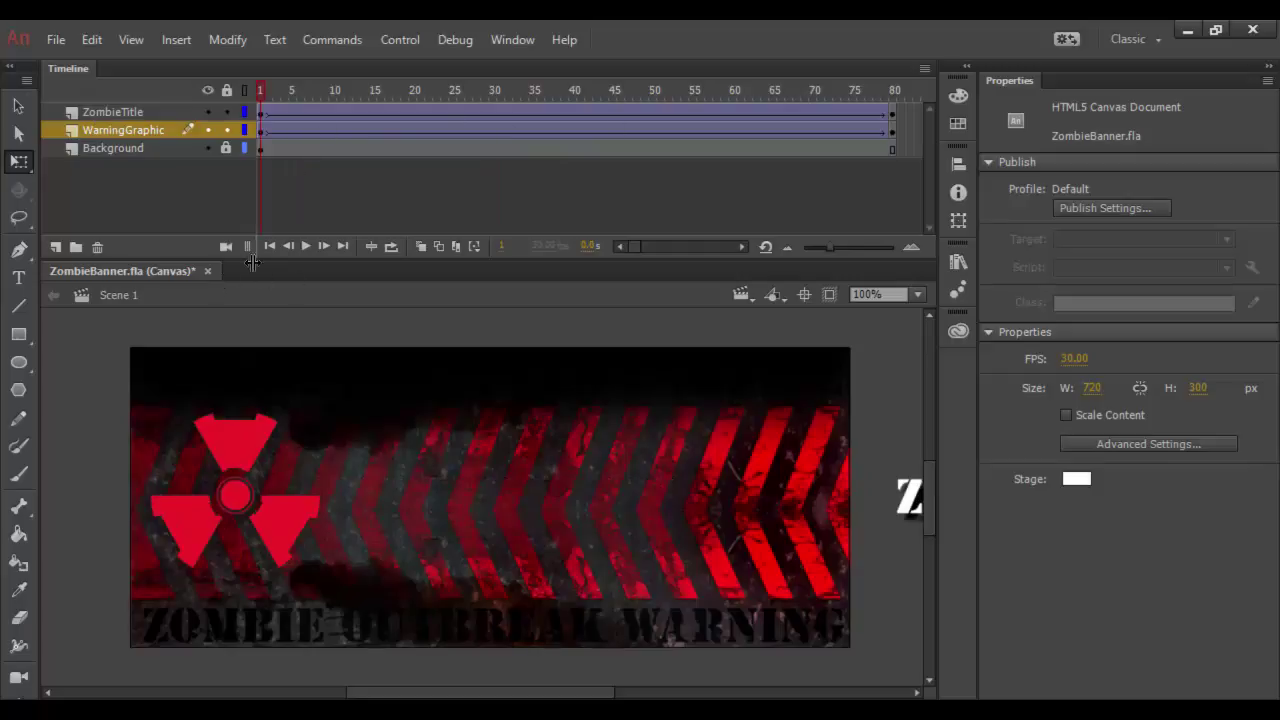
pyautogui.click(246, 446)
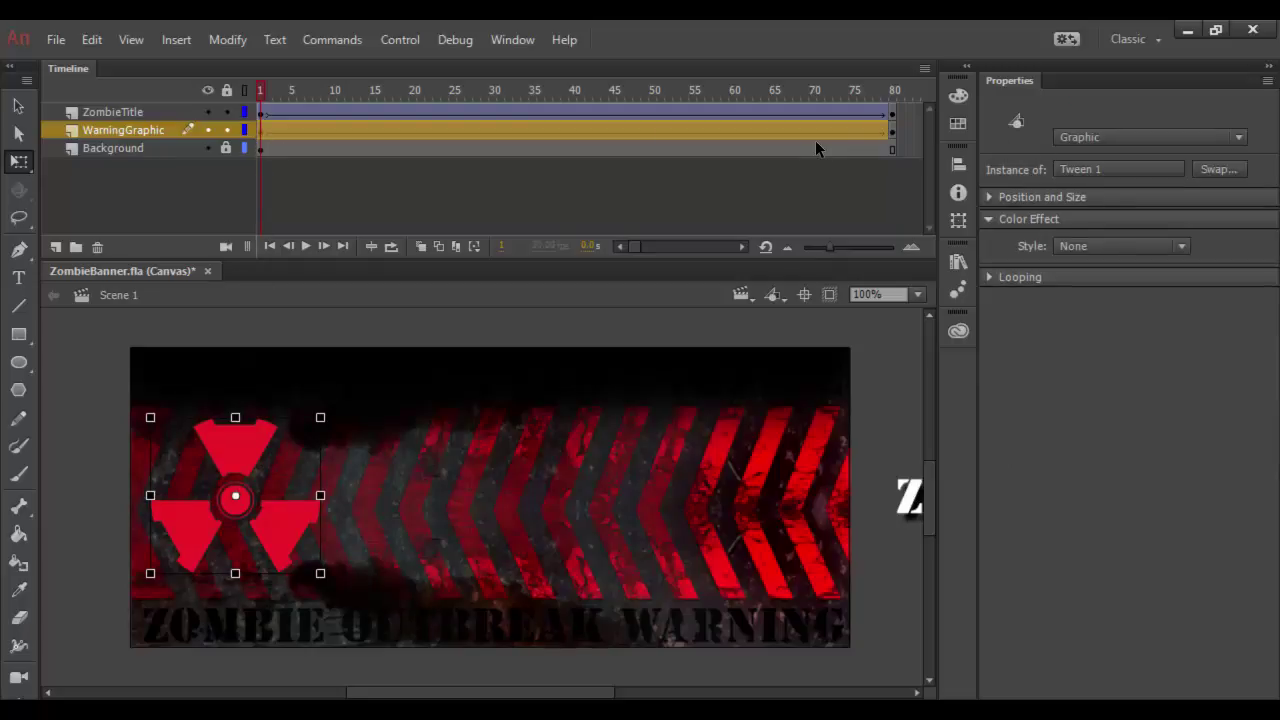
# Set the rotation tween's Ease to 100 out in the Properties panel
pyautogui.moveTo(252, 90); pyautogui.dragTo(796, 119)
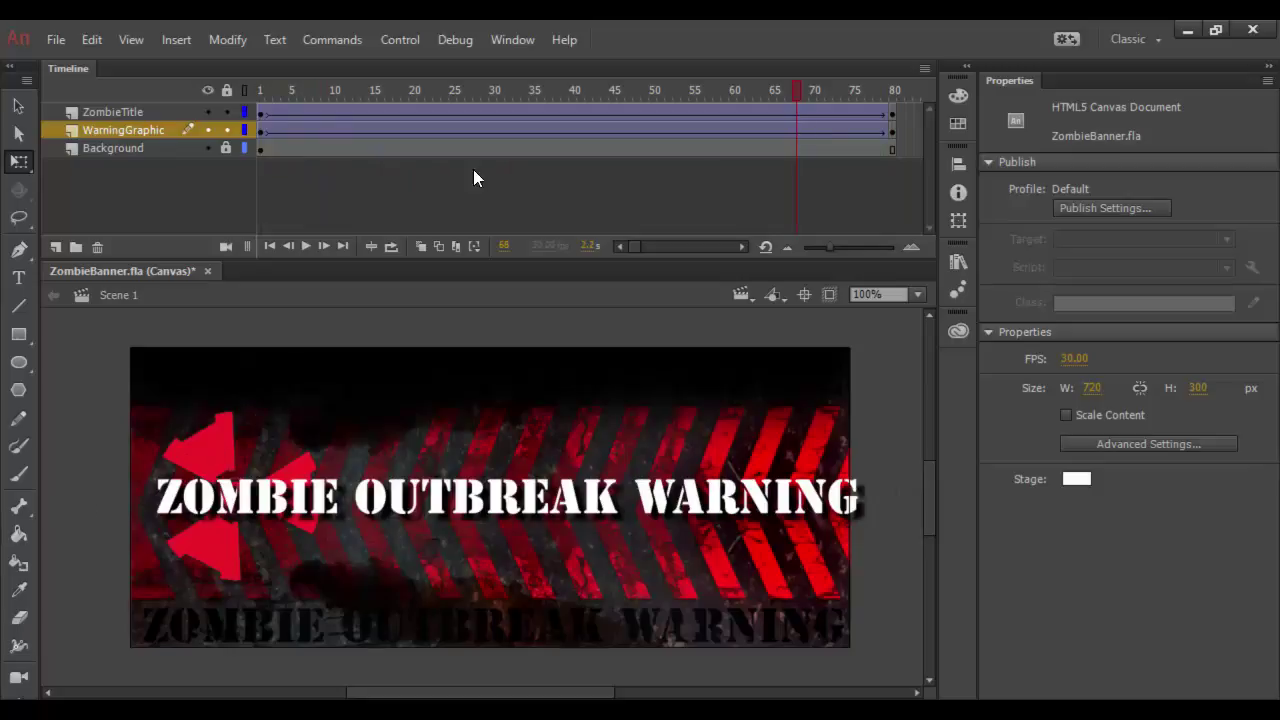
pyautogui.click(577, 130)
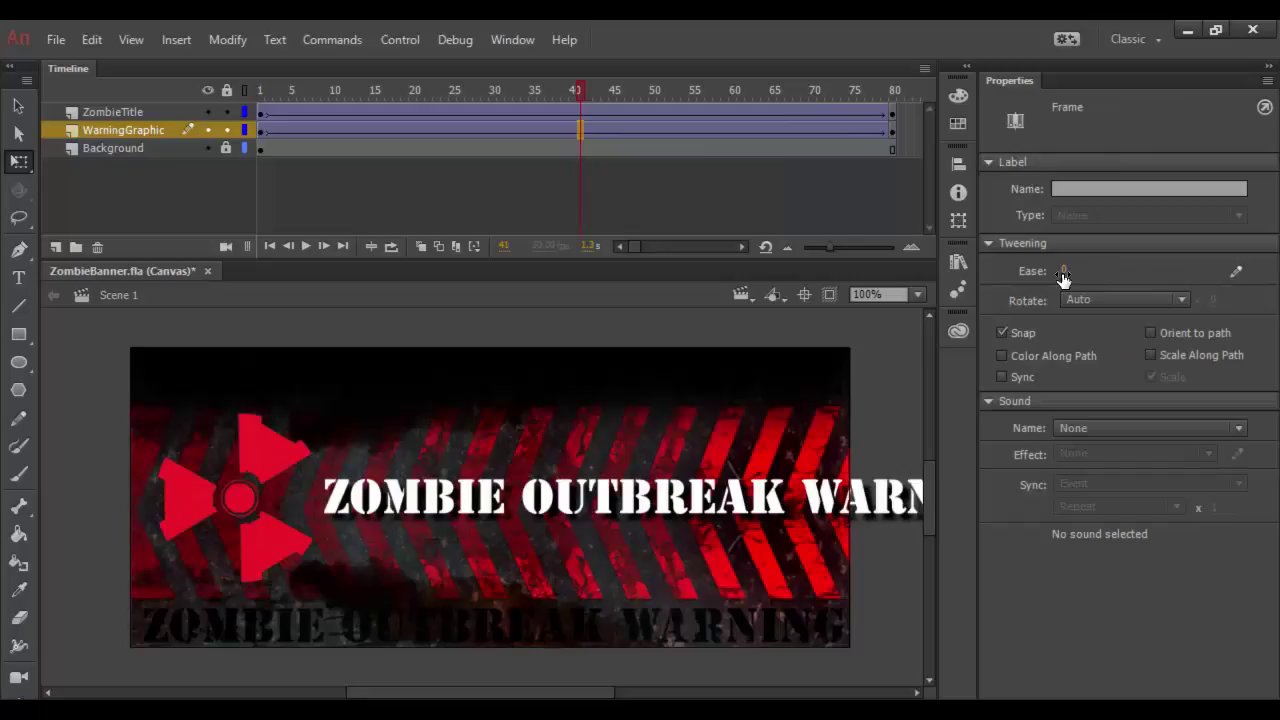
pyautogui.moveTo(1063, 270); pyautogui.dragTo(1275, 270)
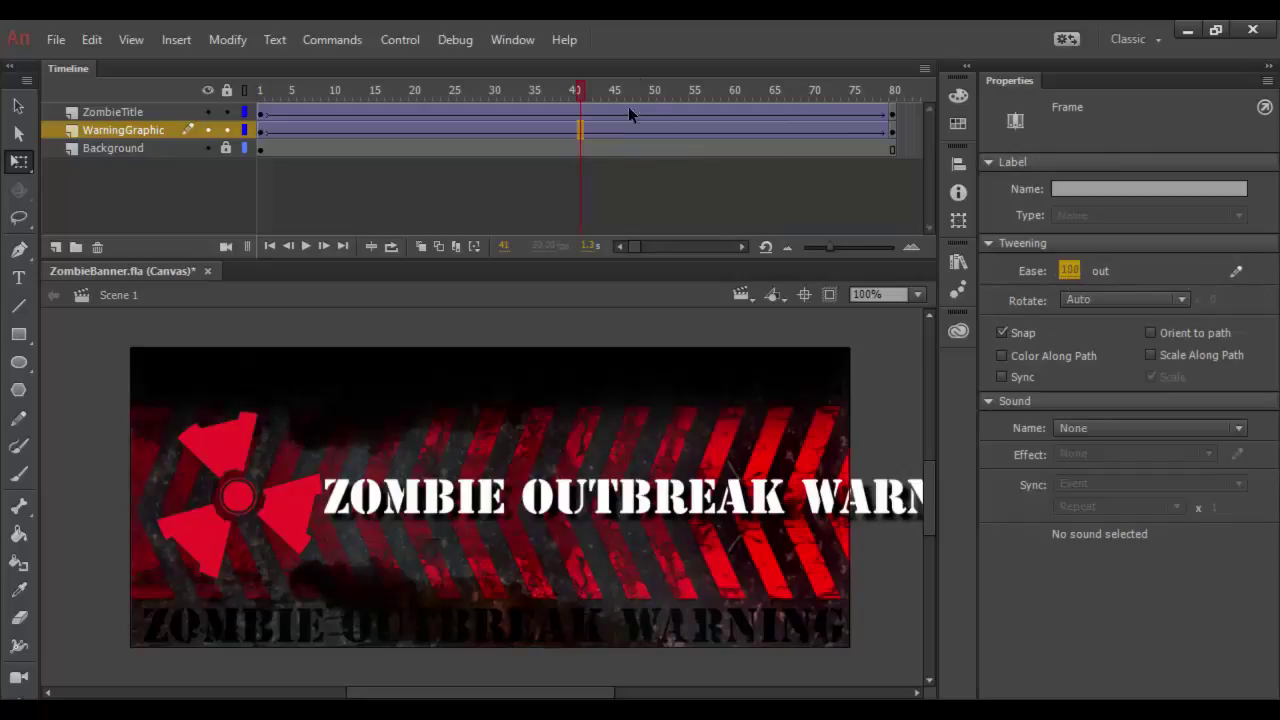
pyautogui.moveTo(574, 90); pyautogui.dragTo(229, 94)
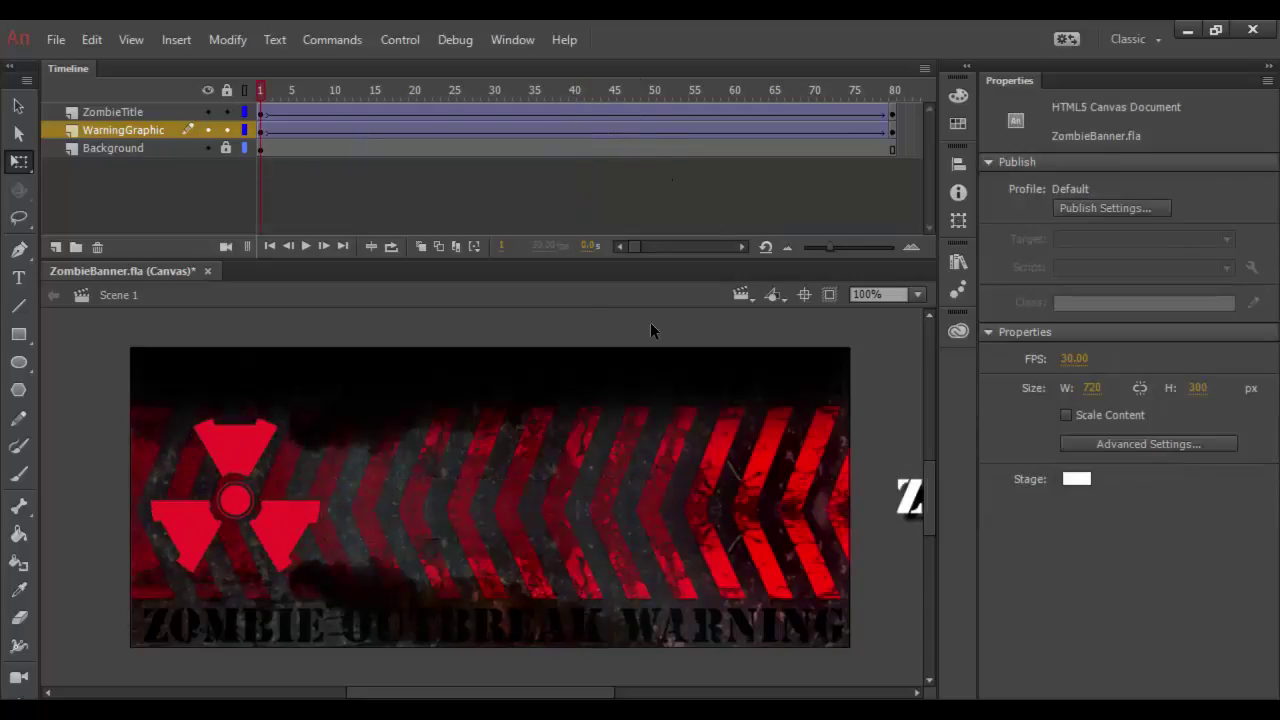
pyautogui.press('Return')
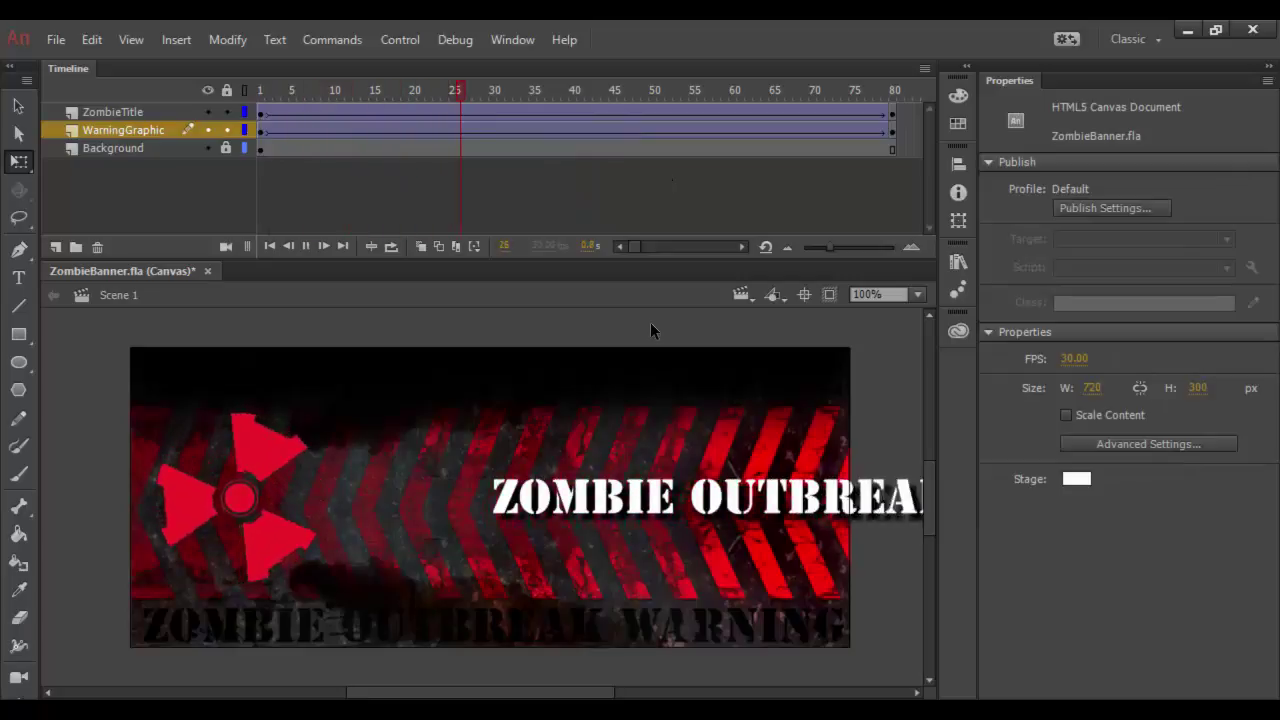